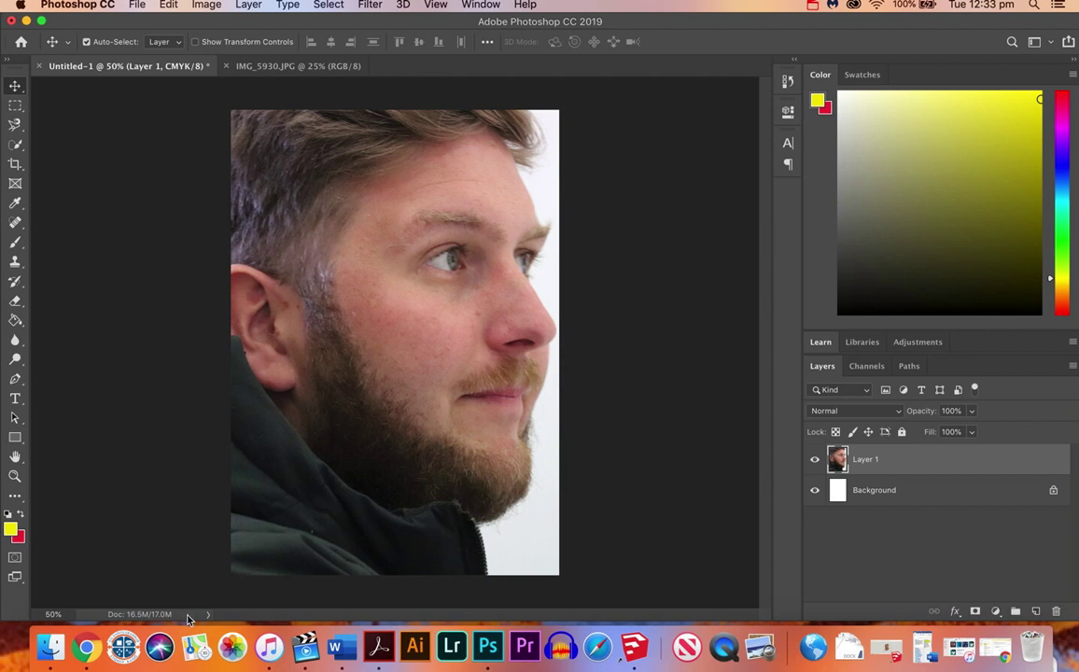
Click empty space in the Layers panel so no layer is active
{"action": "left_click", "coordinate": [155, 299]}
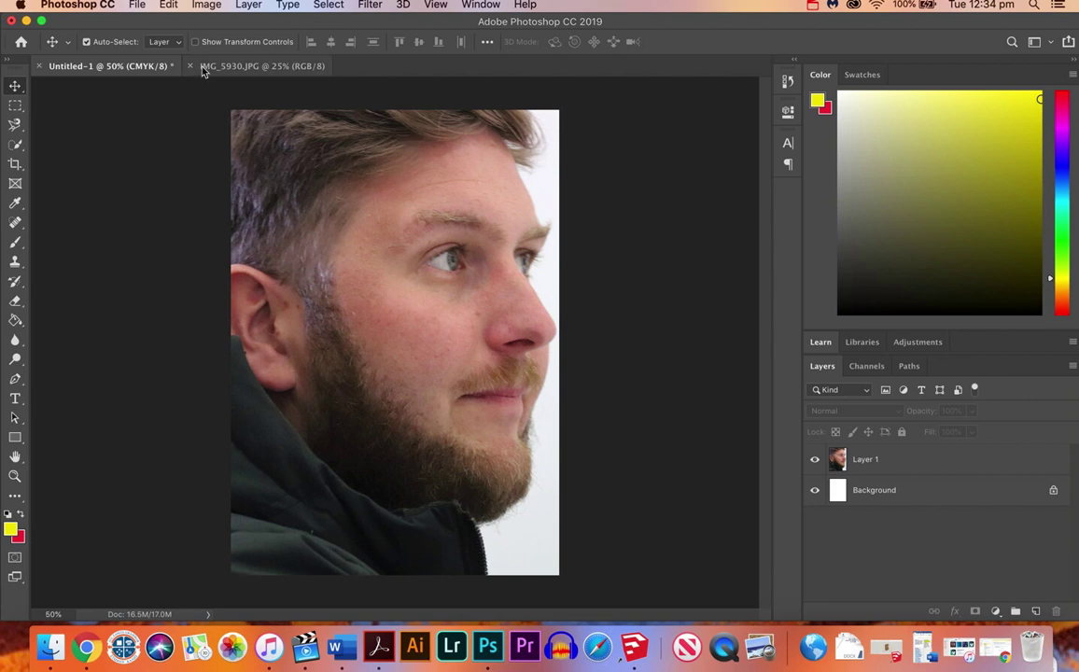
Look through the Image and Layer menus, then select Layer 1 in the Layers panel
{"action": "left_click", "coordinate": [206, 5]}
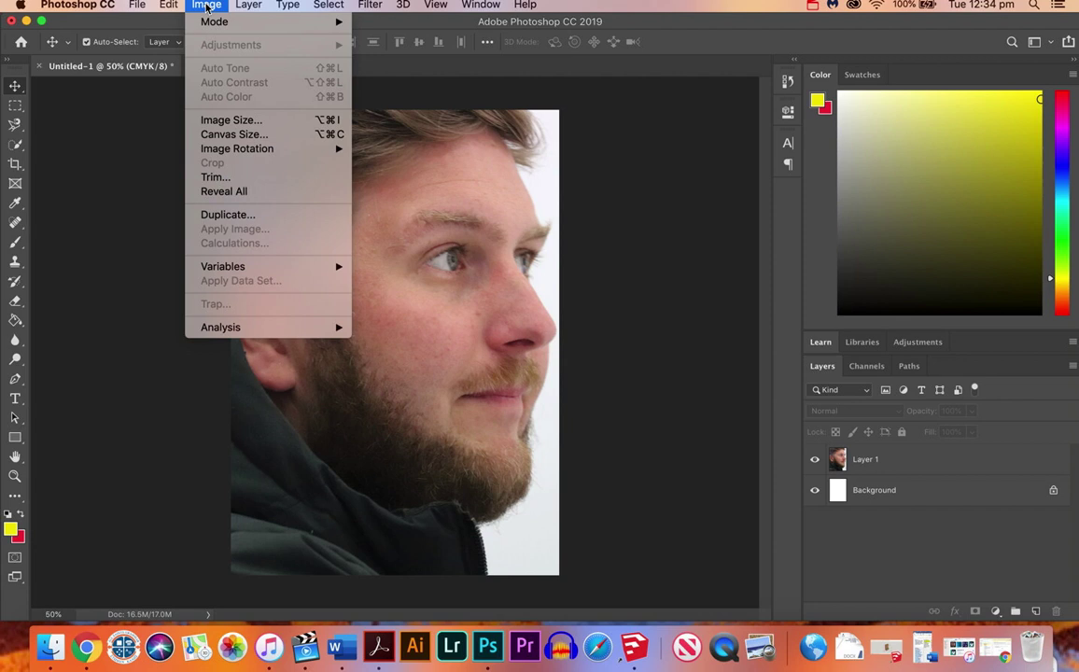
{"action": "left_click", "coordinate": [456, 245]}
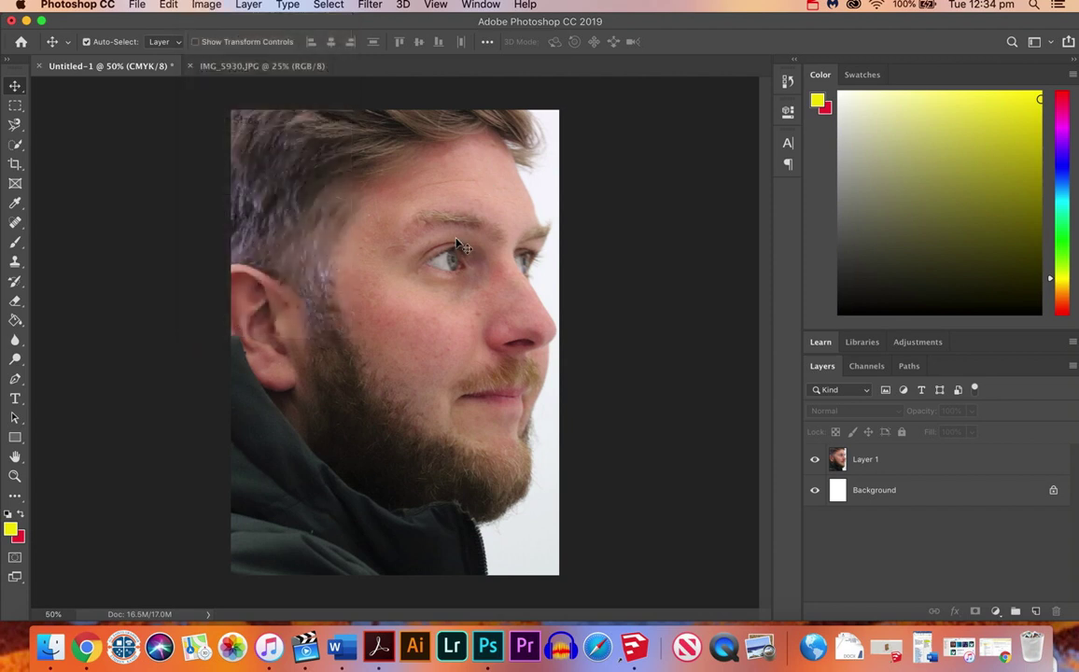
{"action": "left_click", "coordinate": [191, 9]}
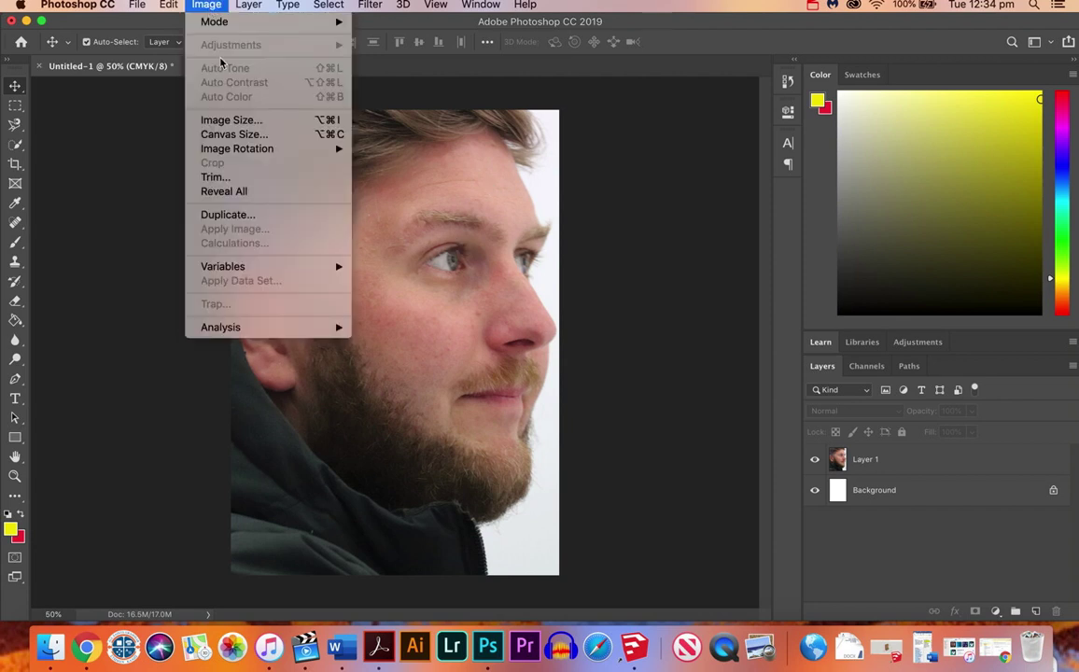
{"action": "mouse_move", "coordinate": [248, 6]}
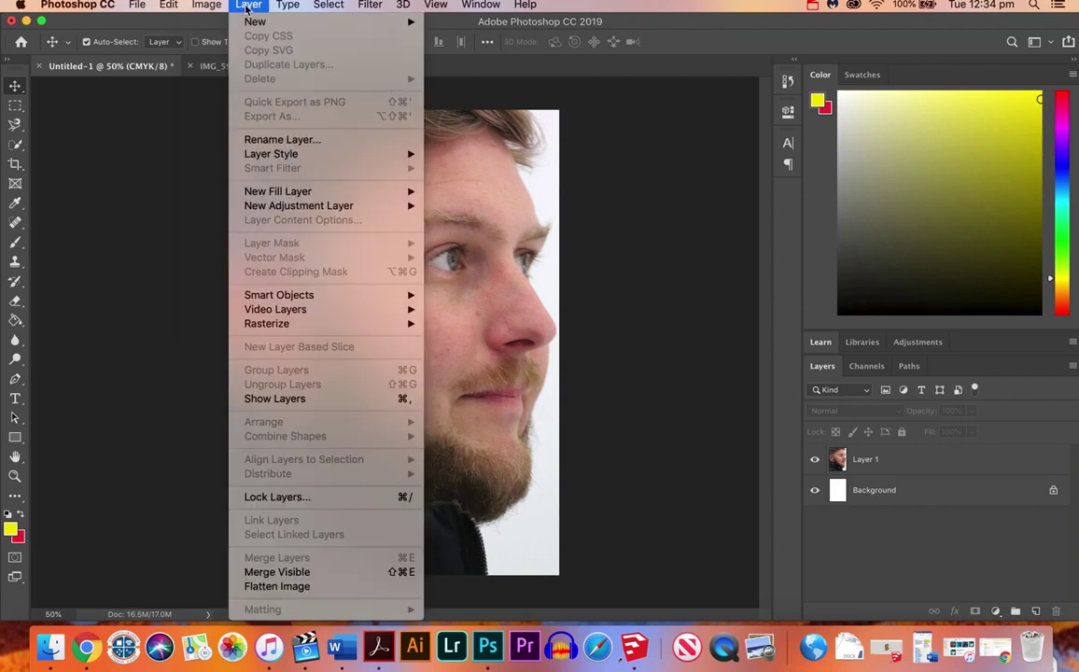
{"action": "mouse_move", "coordinate": [210, 7]}
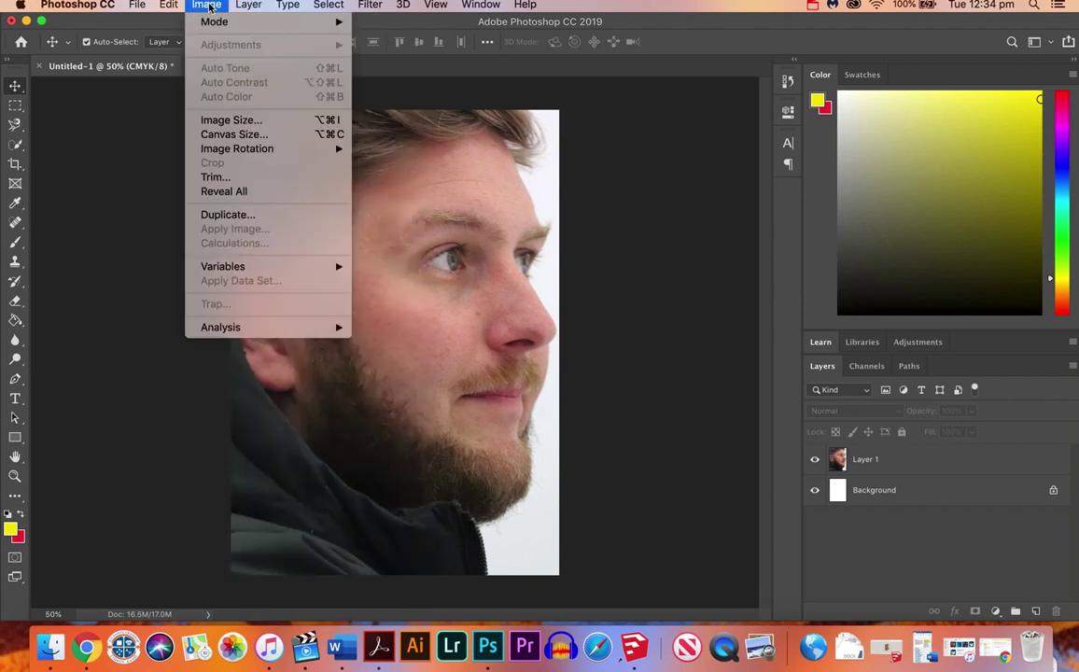
{"action": "left_click", "coordinate": [387, 268]}
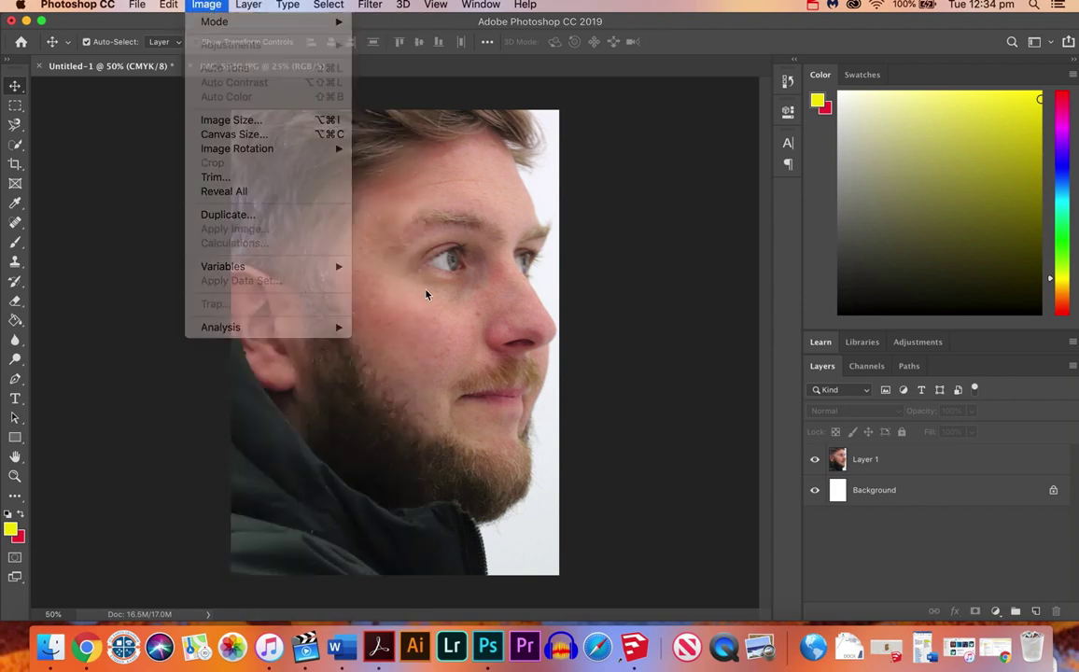
{"action": "left_click", "coordinate": [853, 460]}
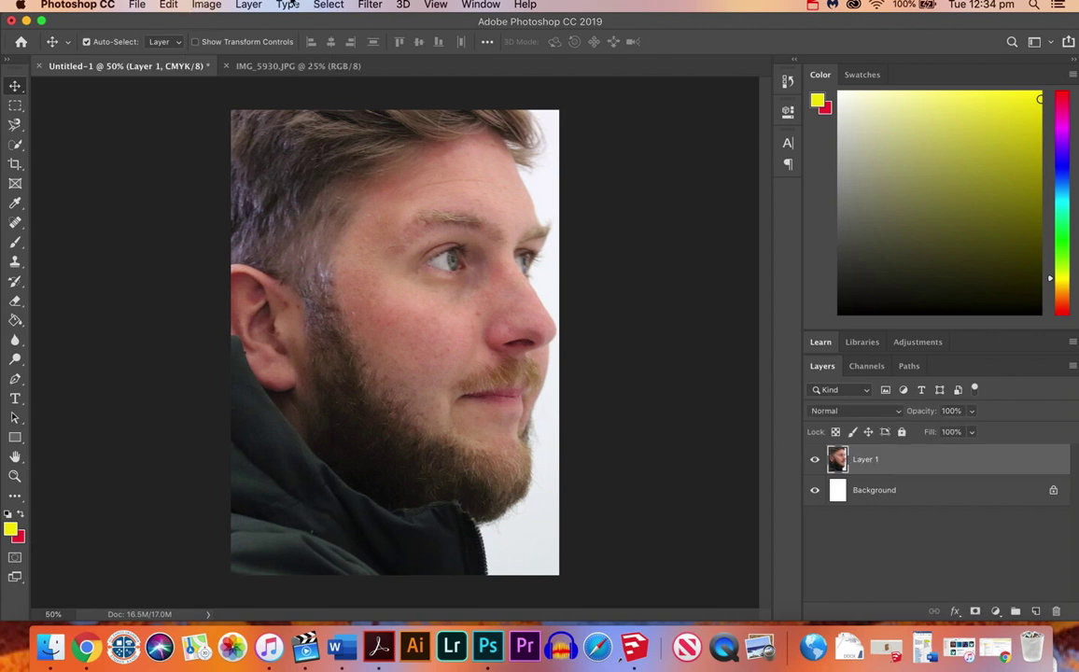
Apply Image > Adjustments > Desaturate to turn Layer 1's portrait black and white
{"action": "left_click", "coordinate": [206, 6]}
{"action": "mouse_move", "coordinate": [196, 45]}
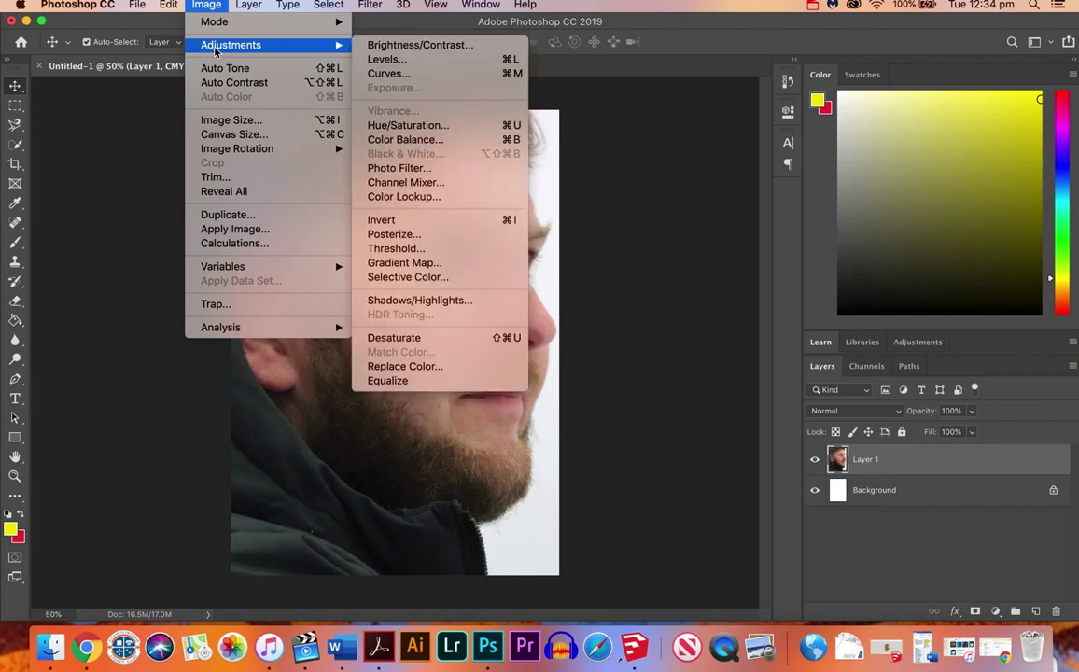
{"action": "left_click", "coordinate": [401, 338]}
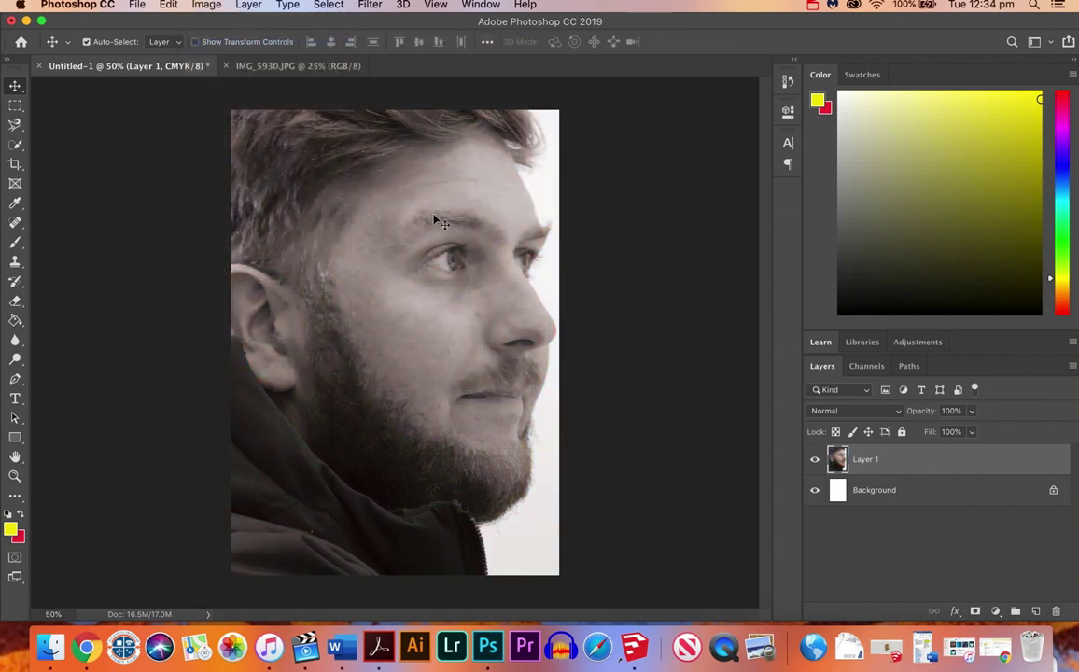
{"action": "left_click", "coordinate": [208, 6]}
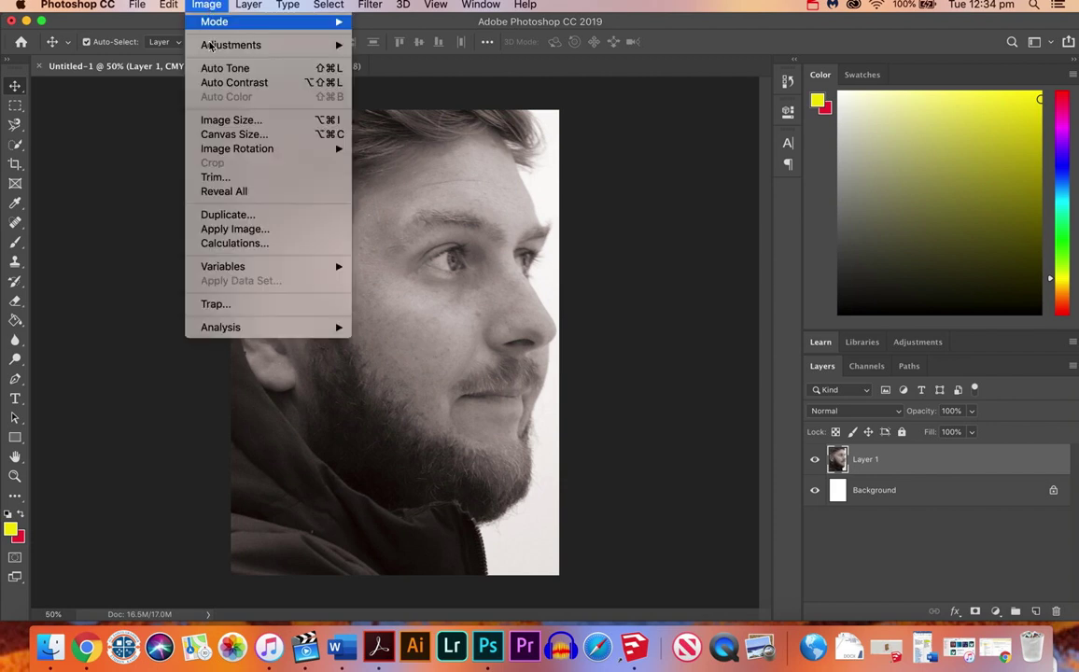
Apply Brightness/Contrast with Brightness 32 and Contrast 40 to the portrait
{"action": "mouse_move", "coordinate": [212, 53]}
{"action": "left_click", "coordinate": [417, 43]}
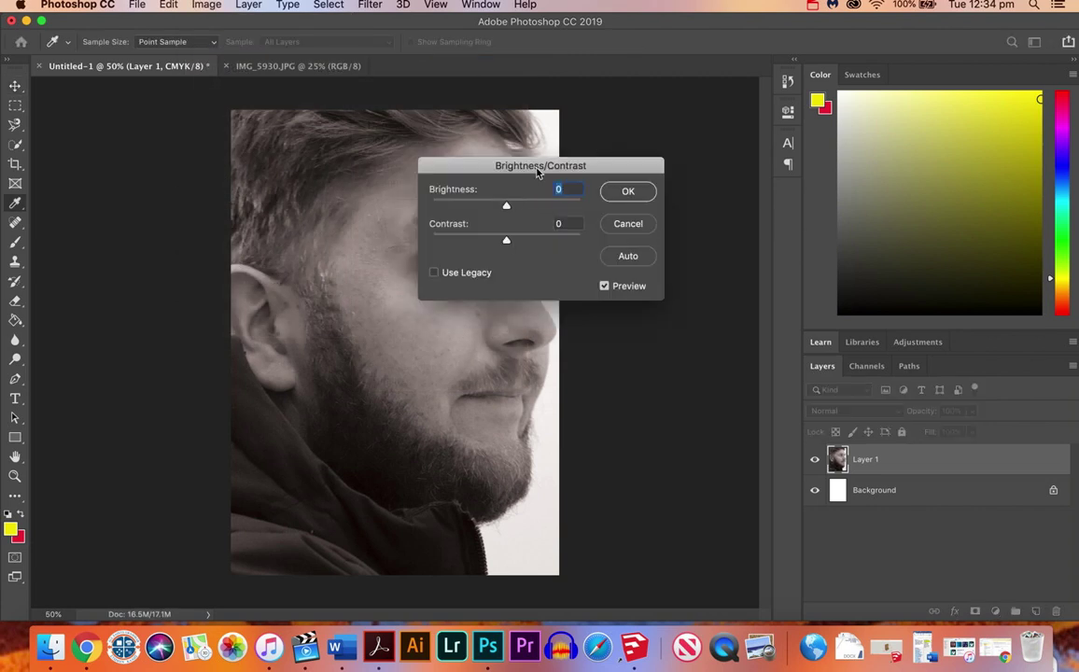
{"action": "left_click_drag", "start_coordinate": [537, 172], "coordinate": [679, 215]}
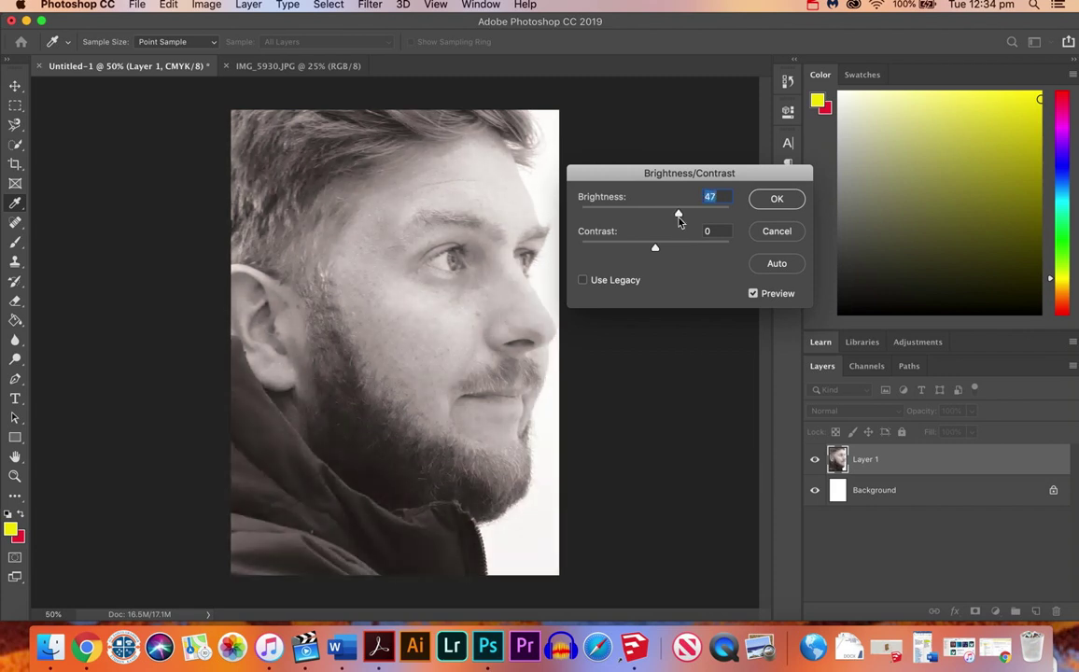
{"action": "left_click_drag", "start_coordinate": [678, 216], "coordinate": [686, 273]}
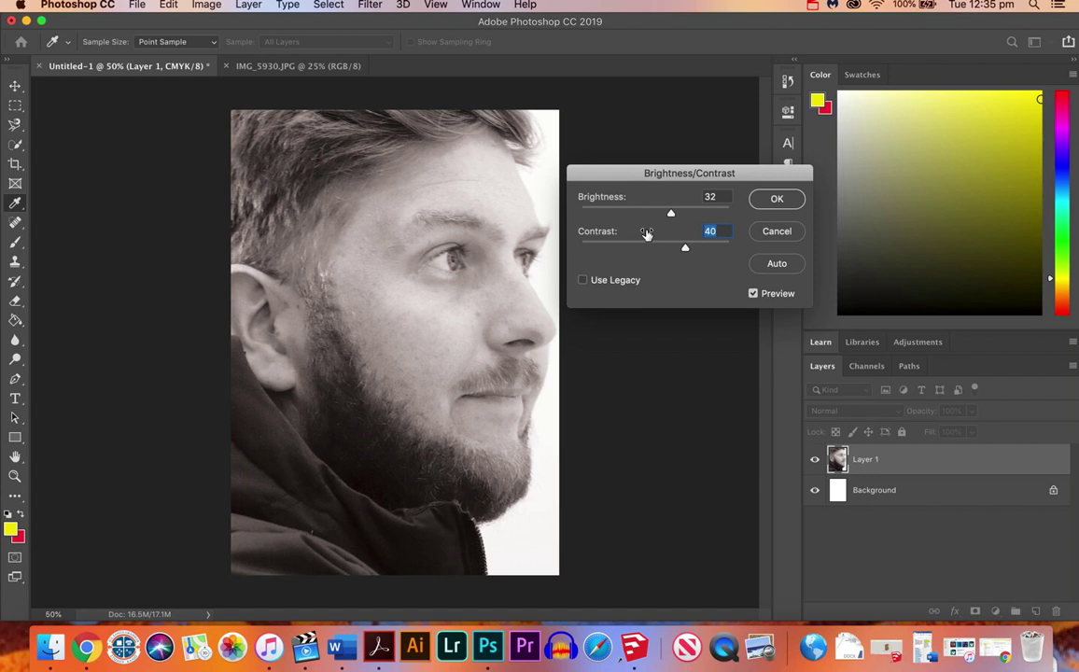
{"action": "left_click", "coordinate": [776, 201]}
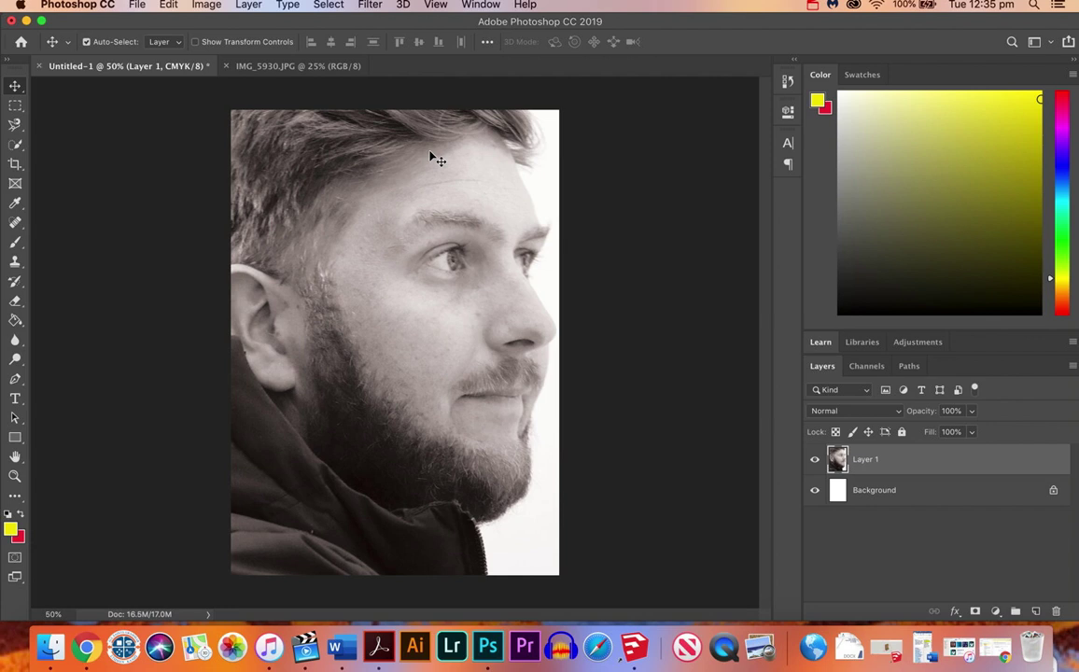
Choose the standard Pen Tool from the toolbar flyout, in Shape mode
{"action": "left_click", "coordinate": [16, 387]}
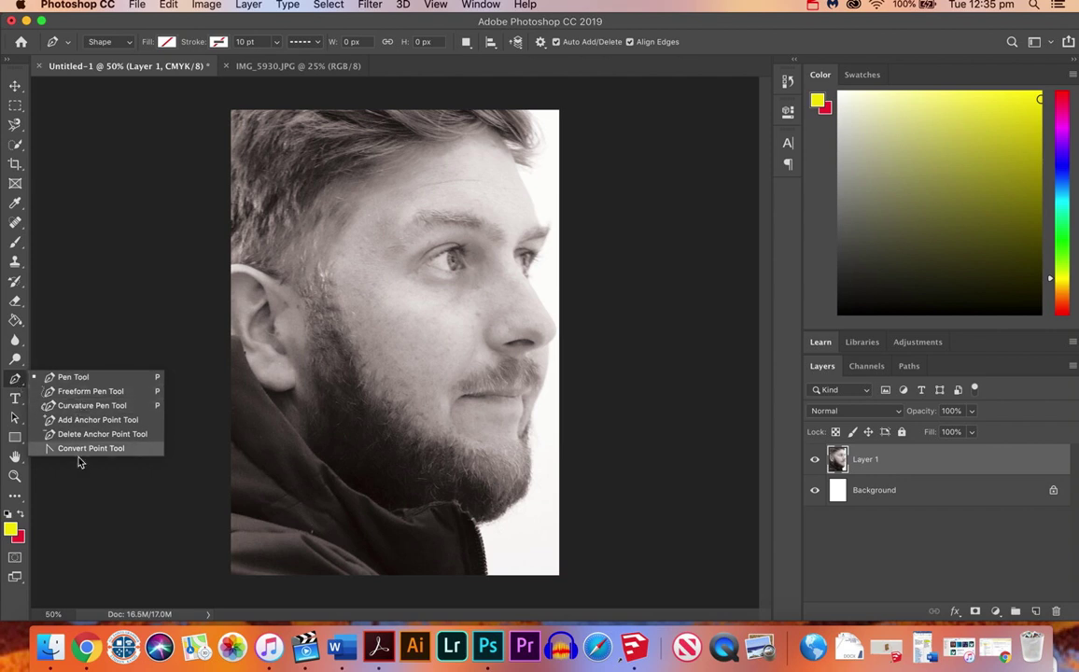
{"action": "left_click", "coordinate": [71, 377]}
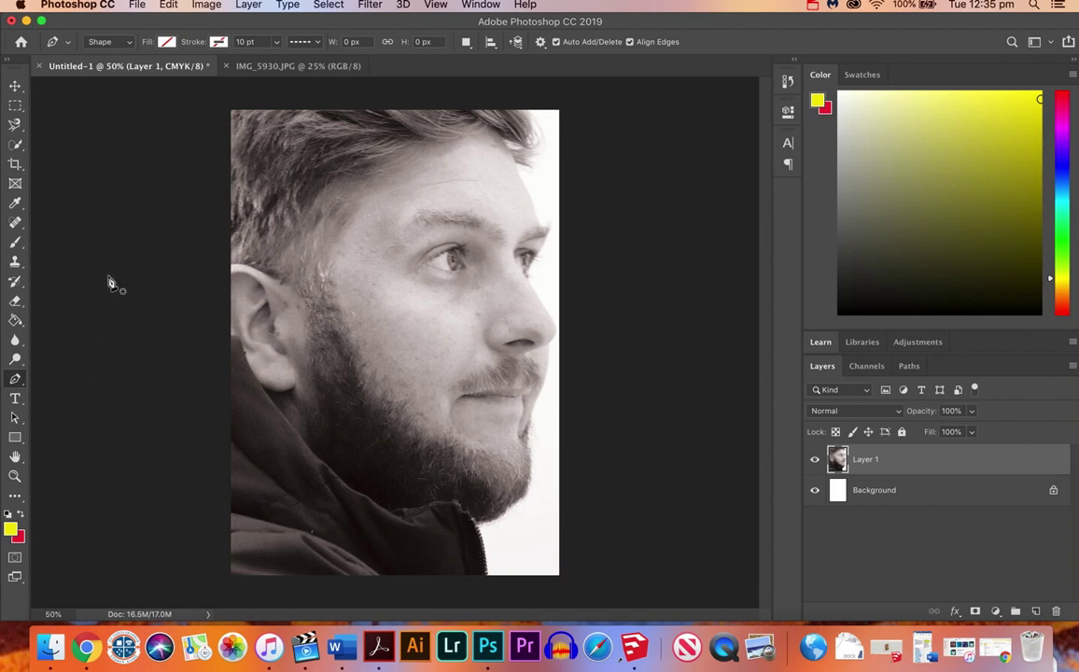
Draw a closed four-corner shape path across the eyes, from the left edge past the right
{"action": "left_click", "coordinate": [221, 193]}
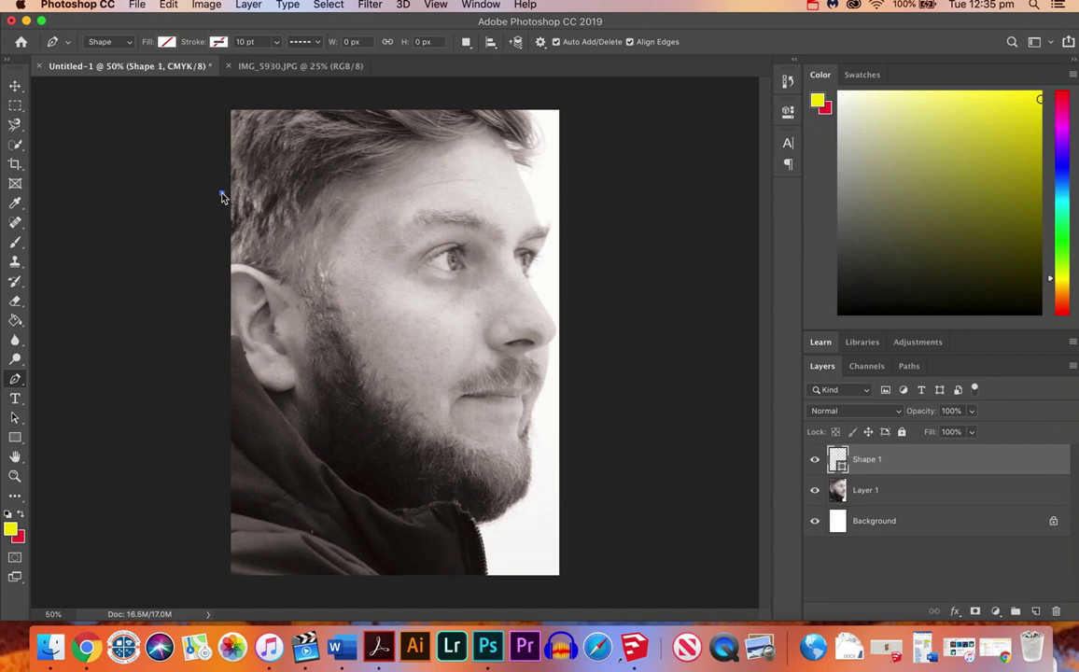
{"action": "left_click", "coordinate": [574, 190]}
{"action": "left_click", "coordinate": [576, 292]}
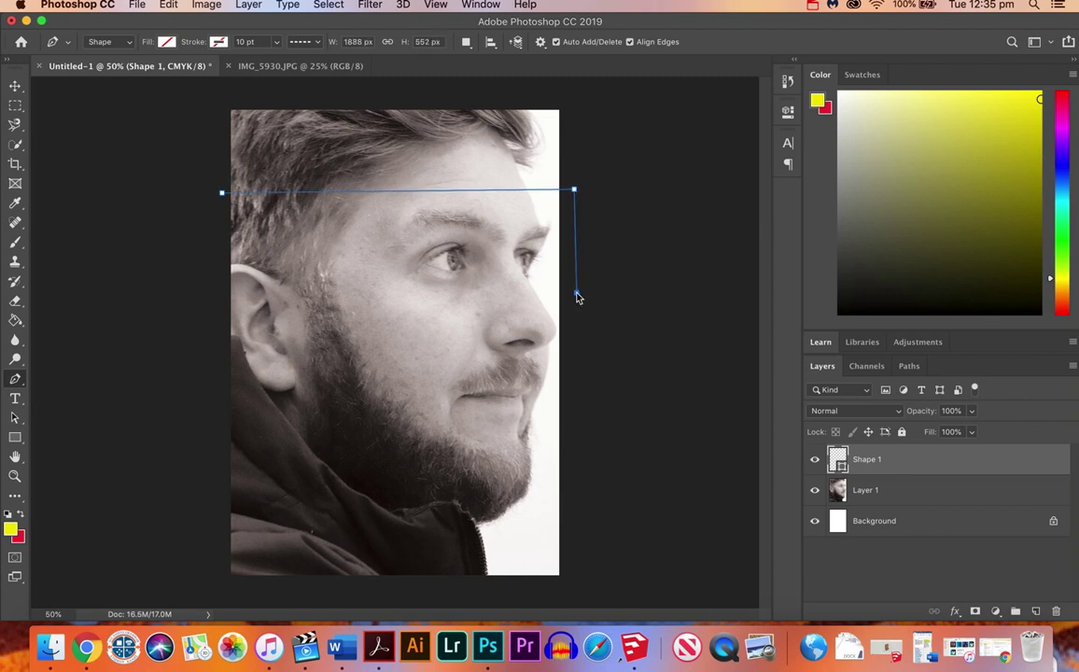
{"action": "left_click", "coordinate": [220, 295]}
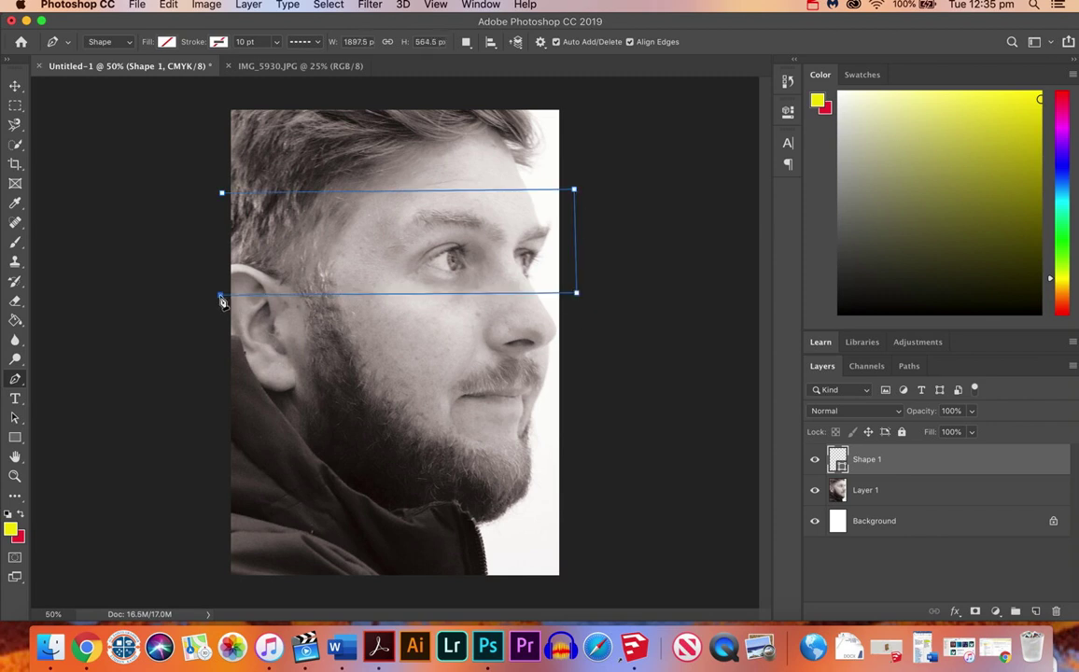
{"action": "left_click", "coordinate": [221, 193]}
Convert the eye-band path into a selection with a 0-pixel feather radius
{"action": "right_click", "coordinate": [427, 238]}
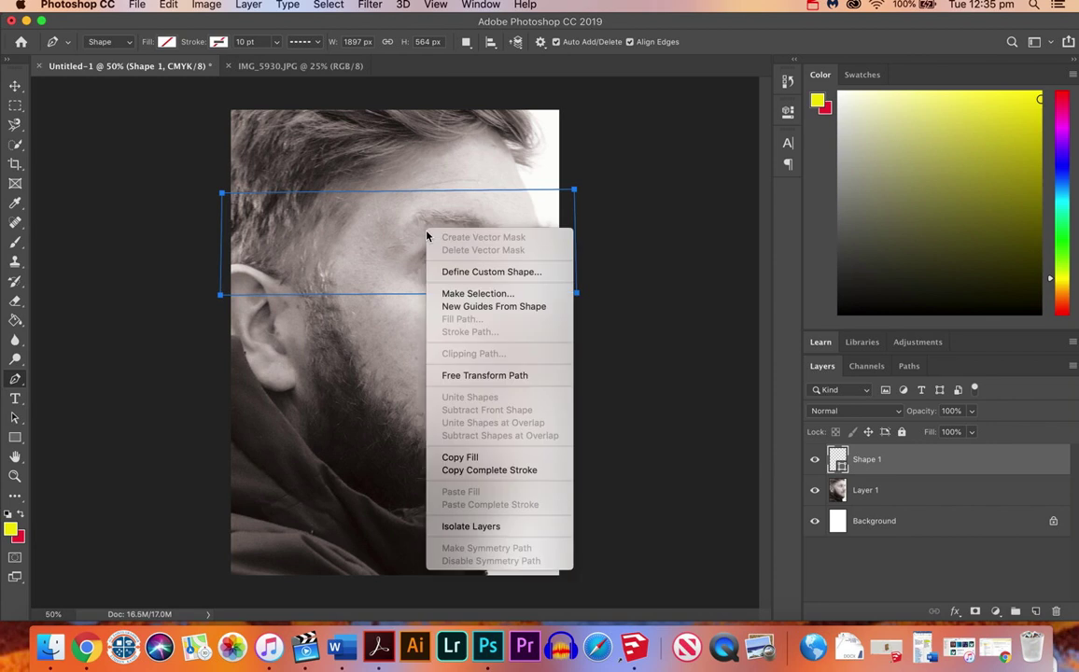
{"action": "left_click", "coordinate": [467, 295]}
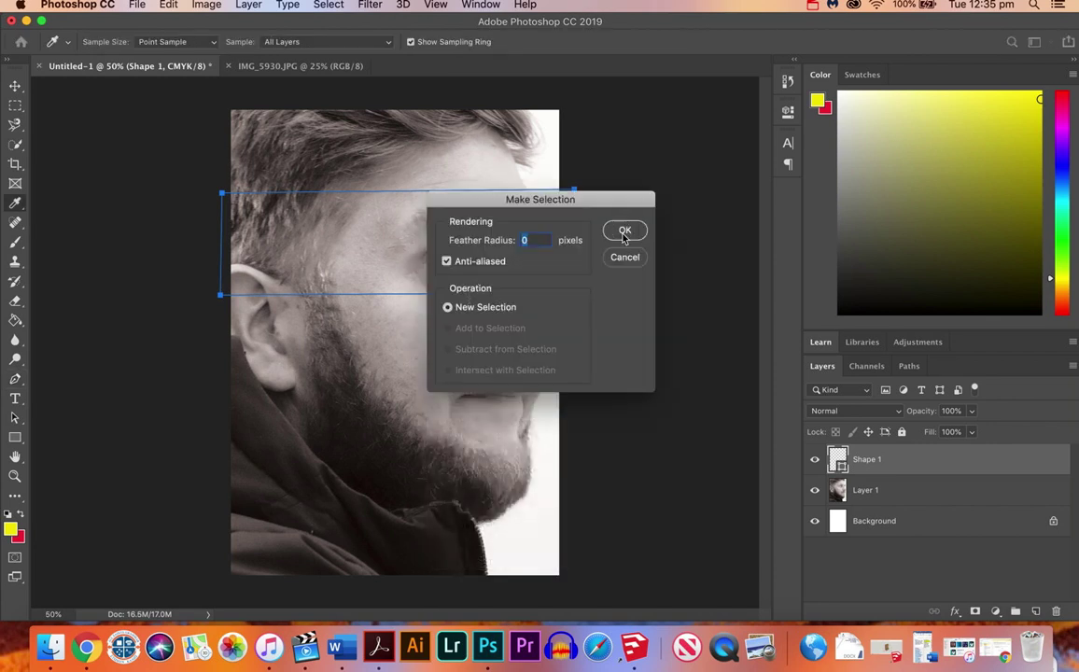
{"action": "left_click", "coordinate": [621, 230]}
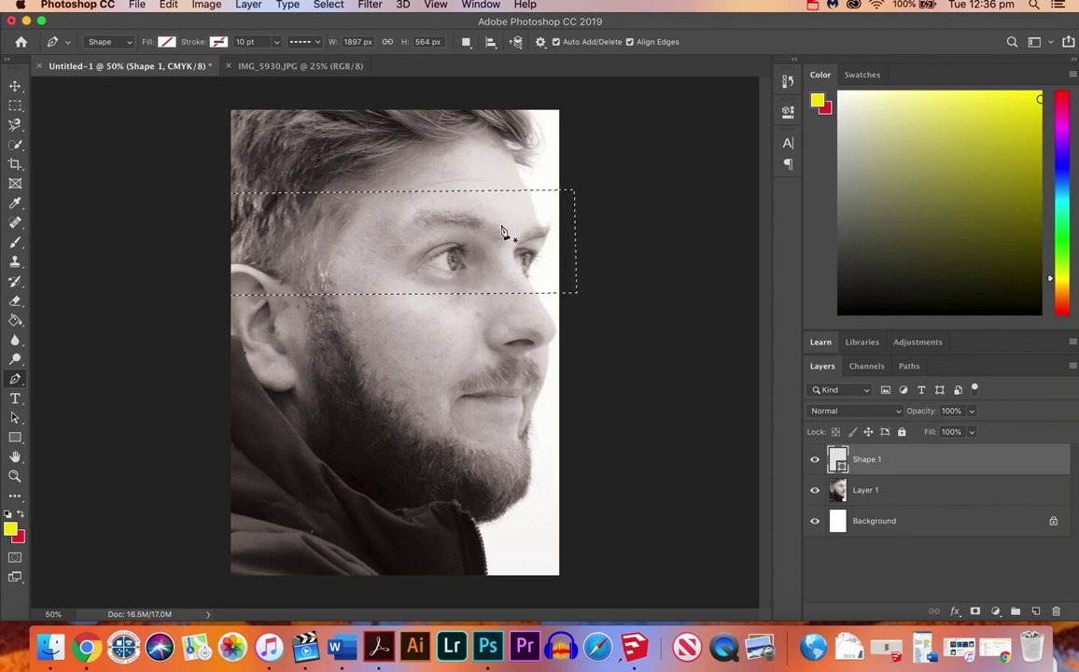
Add a Color Fill 1 solid-colour layer in bright yellow (f5e701) over the eye band
{"action": "left_click", "coordinate": [248, 6]}
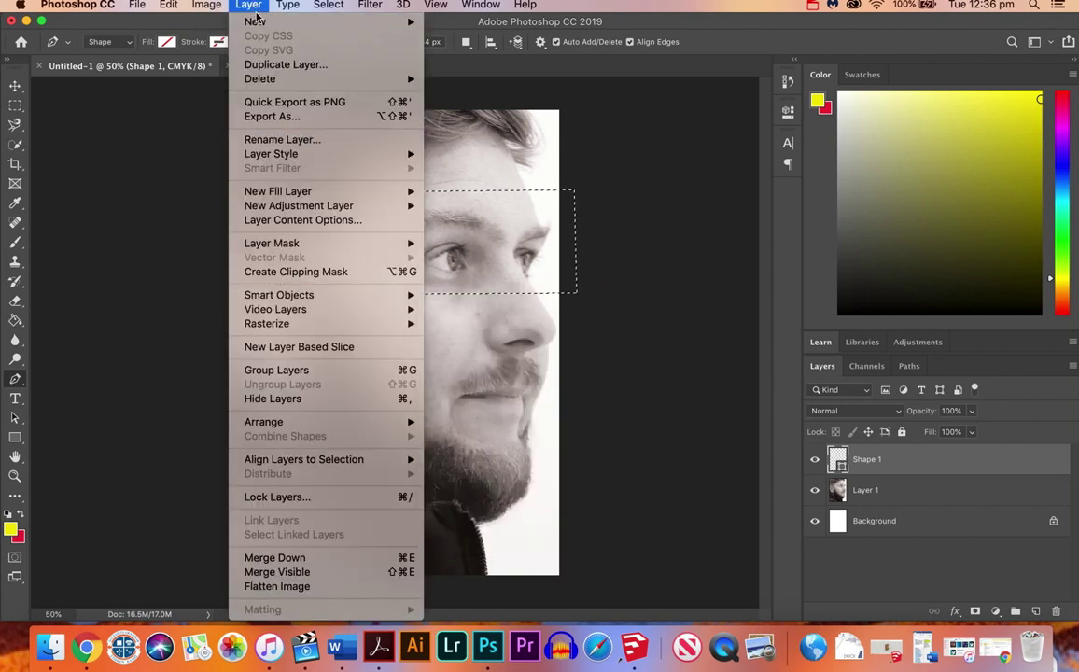
{"action": "mouse_move", "coordinate": [406, 191]}
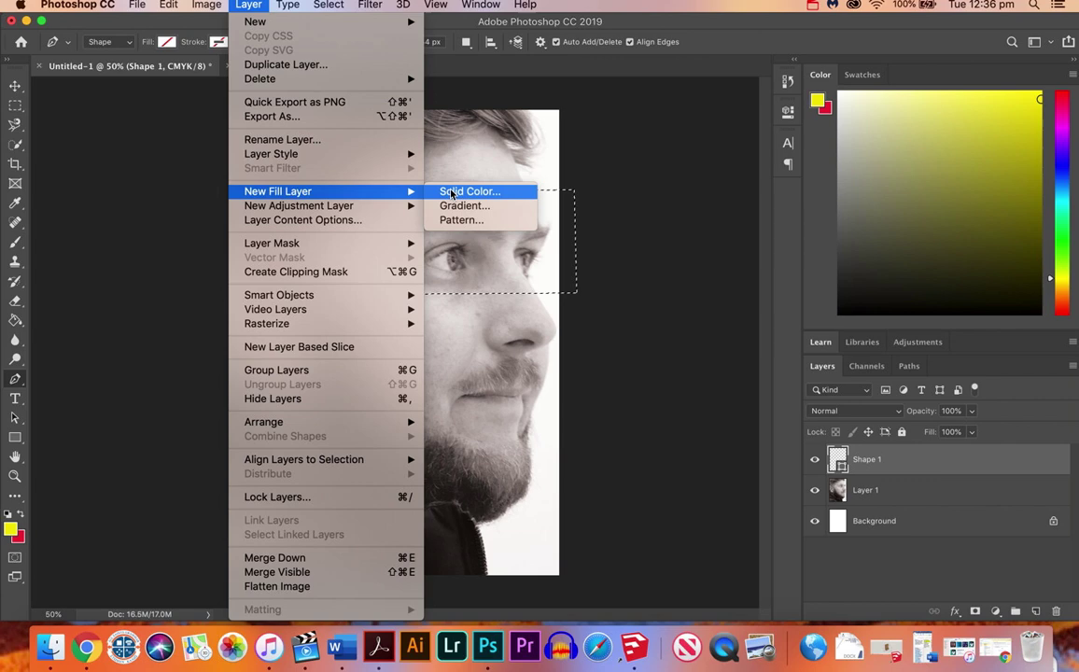
{"action": "left_click", "coordinate": [452, 192]}
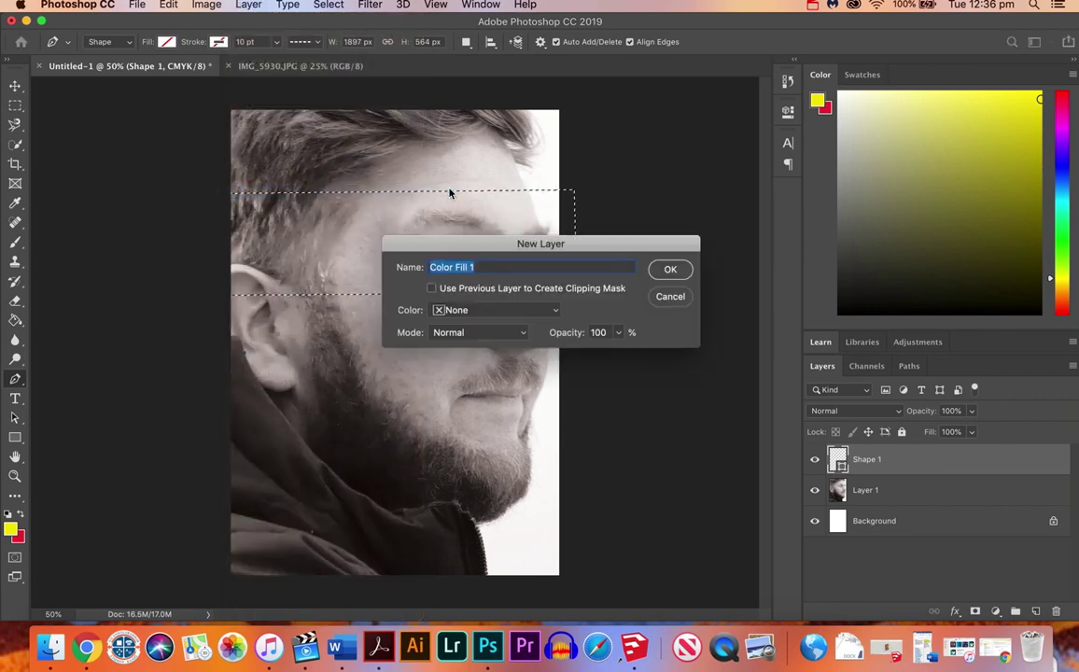
{"action": "left_click", "coordinate": [670, 270]}
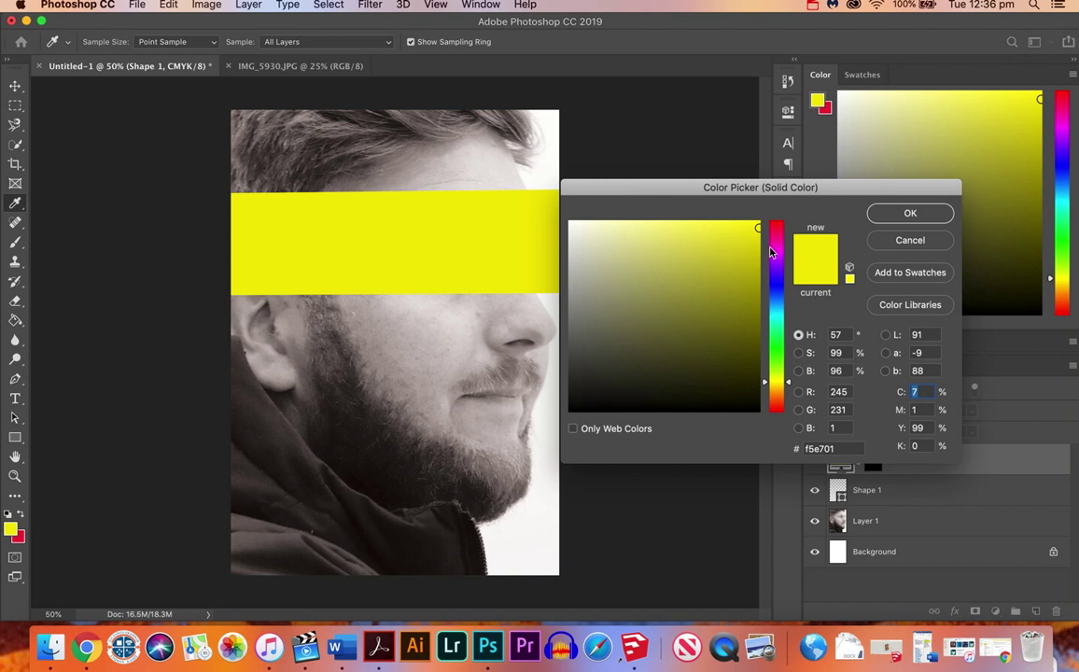
{"action": "left_click", "coordinate": [775, 388]}
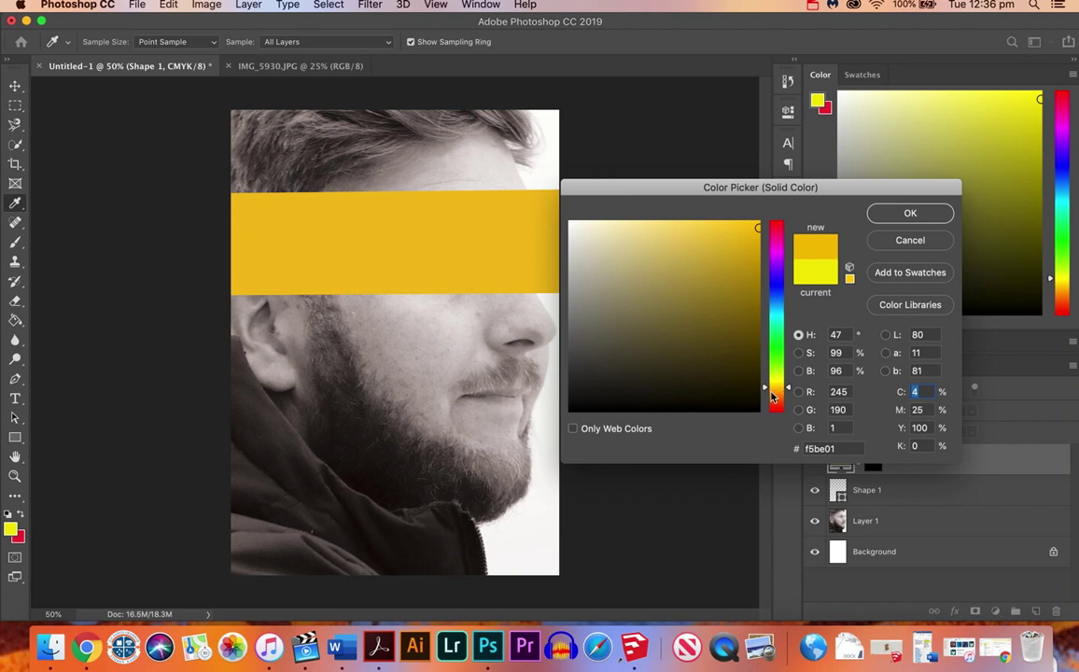
{"action": "left_click", "coordinate": [776, 381]}
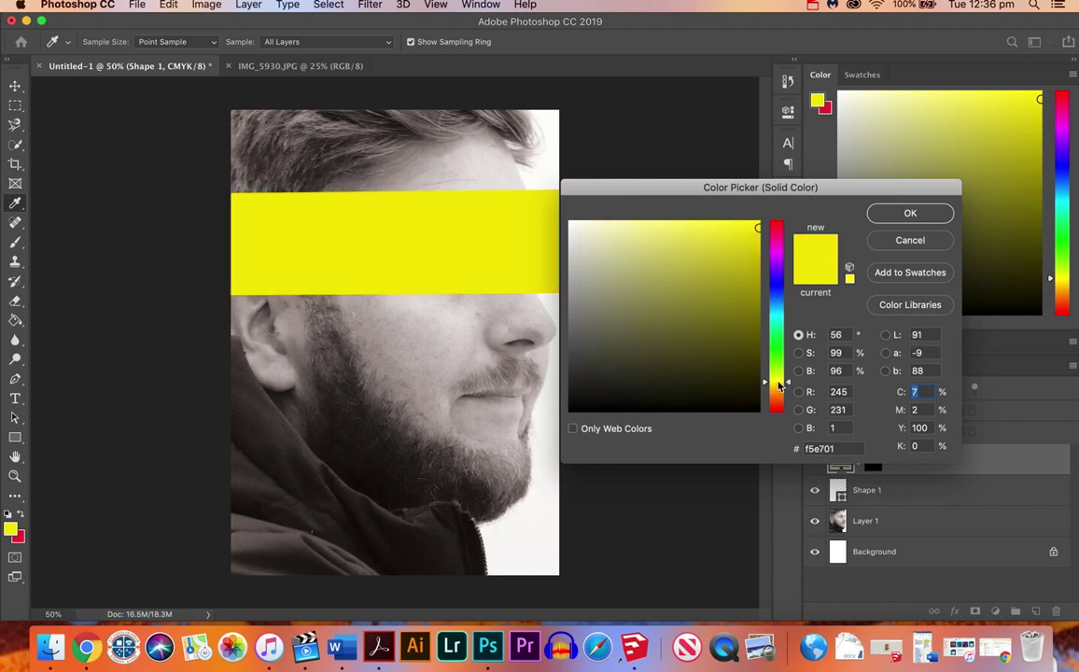
{"action": "left_click", "coordinate": [910, 213]}
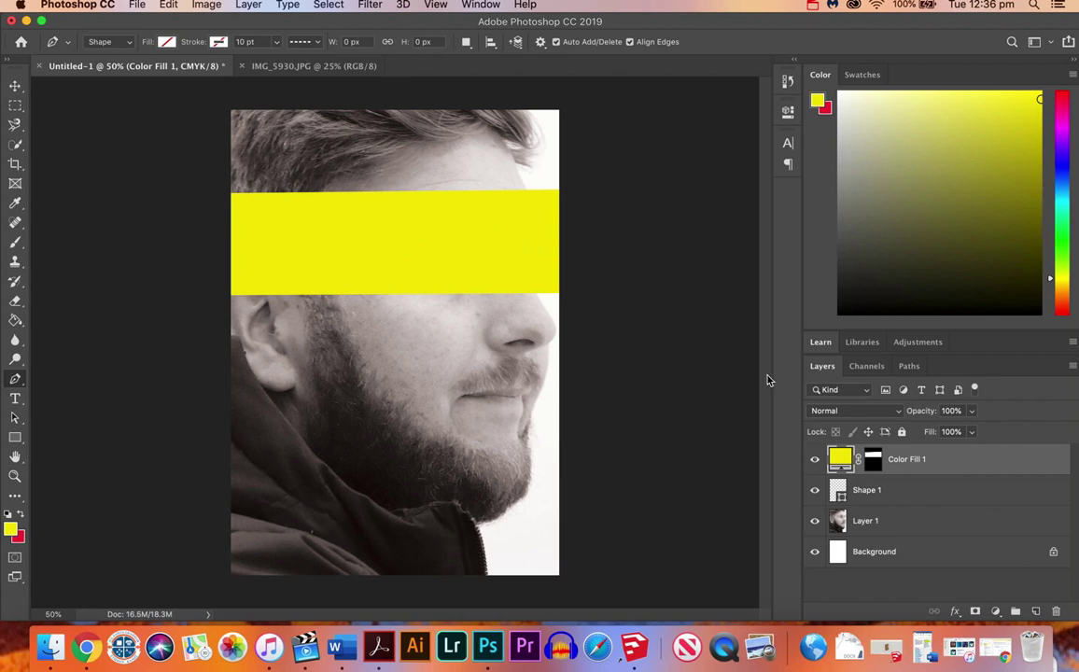
Lower the Color Fill 1 layer's opacity to 75%
{"action": "left_click", "coordinate": [972, 413]}
{"action": "left_click_drag", "start_coordinate": [972, 432], "coordinate": [948, 433]}
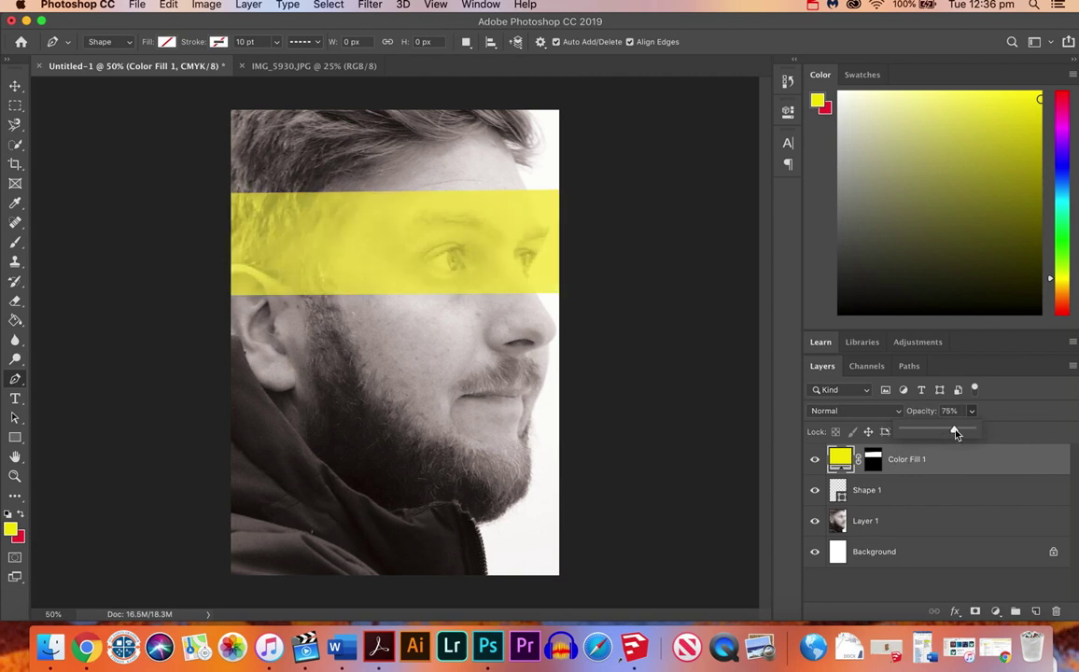
{"action": "left_click", "coordinate": [1024, 425]}
Hide Color Fill 1 and trace the jacket below the beard with the Magnetic Lasso
{"action": "left_click", "coordinate": [815, 460]}
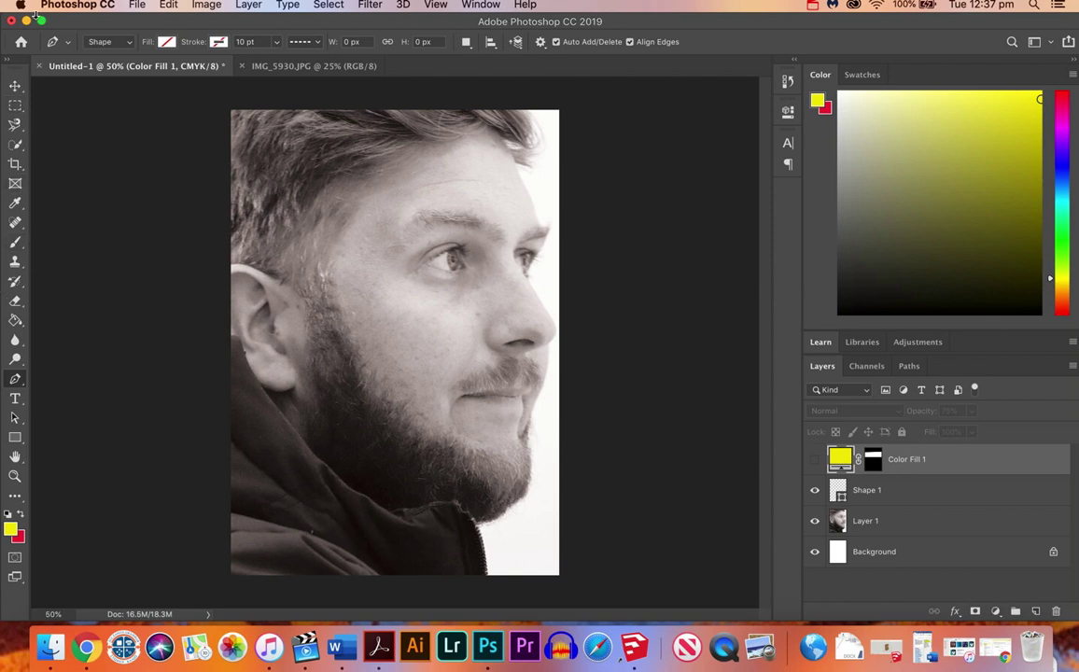
{"action": "left_click", "coordinate": [14, 127]}
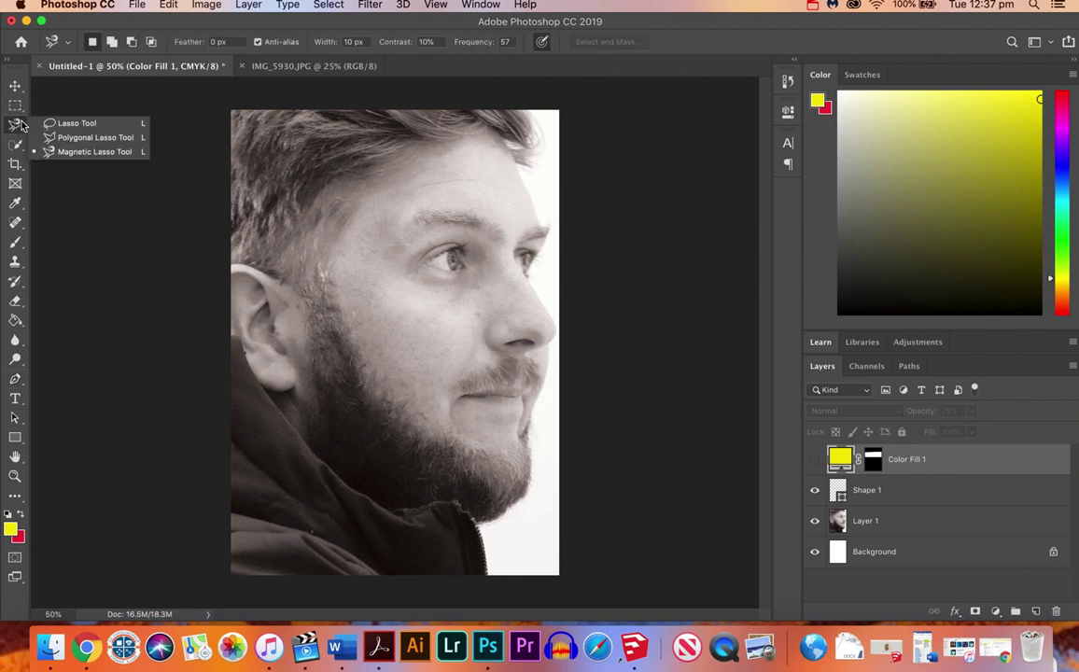
{"action": "left_click", "coordinate": [58, 151]}
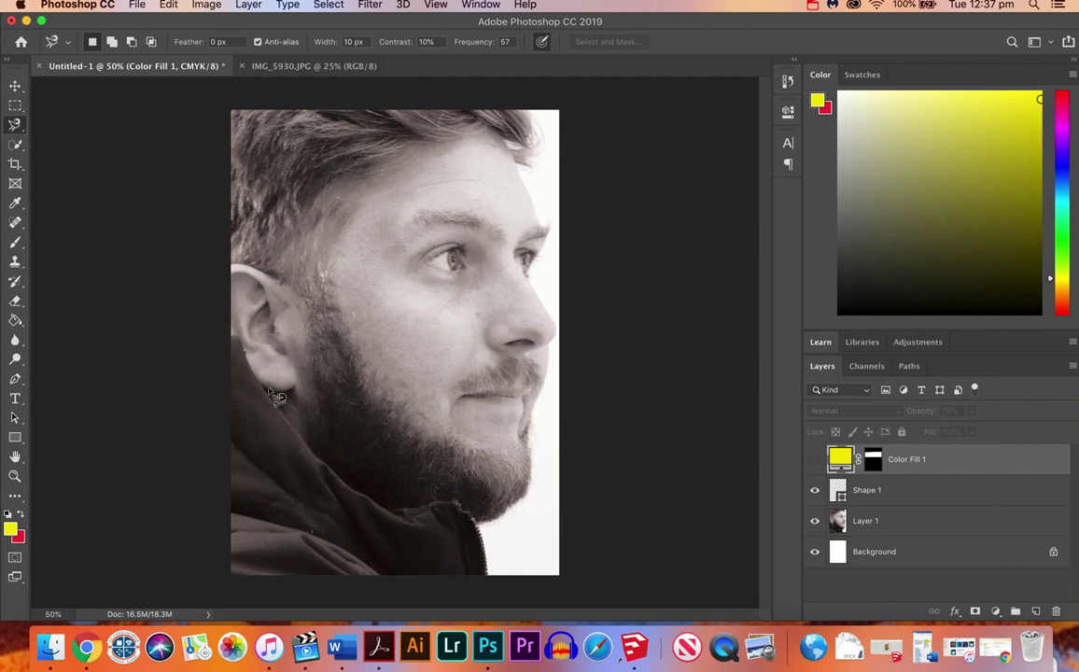
{"action": "left_click", "coordinate": [232, 335]}
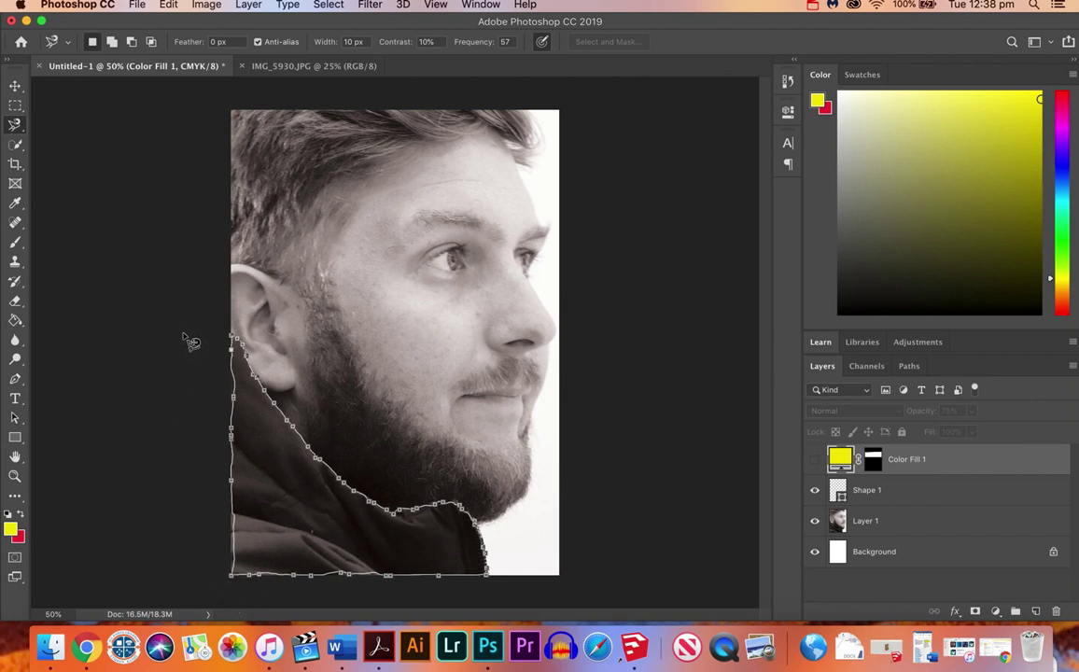
{"action": "left_click", "coordinate": [239, 346]}
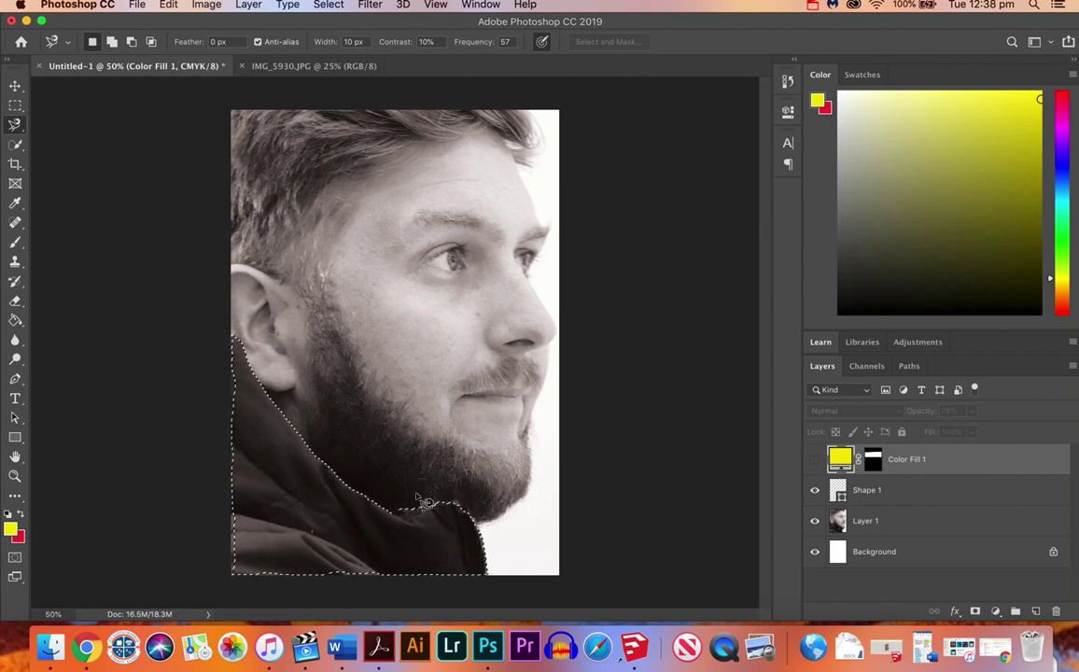
Add a bright yellow Solid Color fill layer over the jacket selection
{"action": "left_click", "coordinate": [248, 5]}
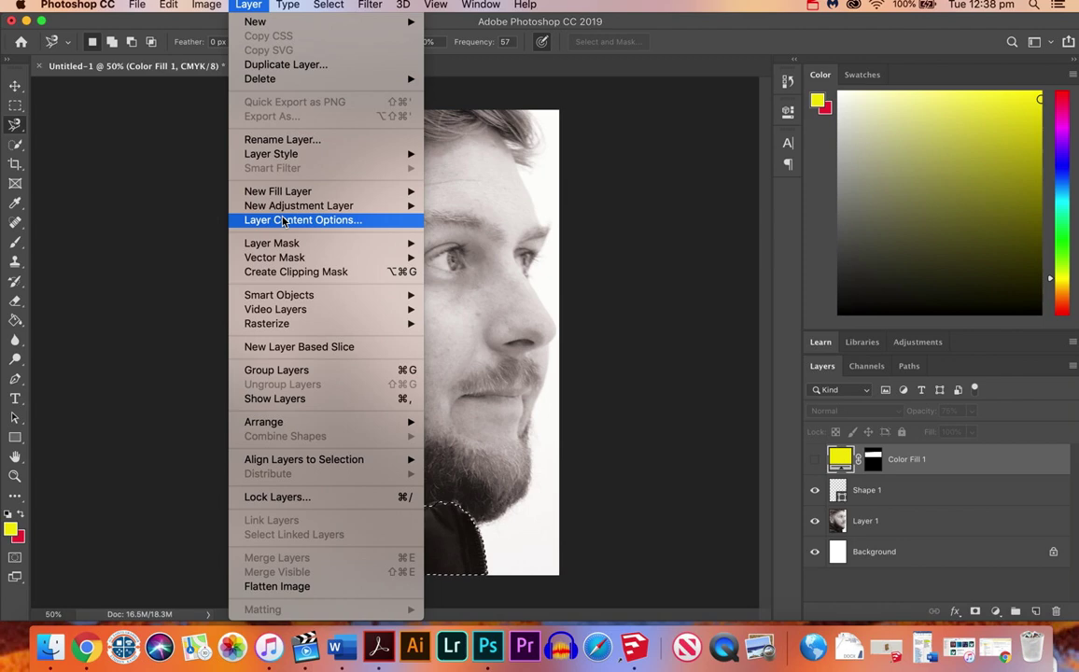
{"action": "mouse_move", "coordinate": [267, 188]}
{"action": "left_click", "coordinate": [457, 194]}
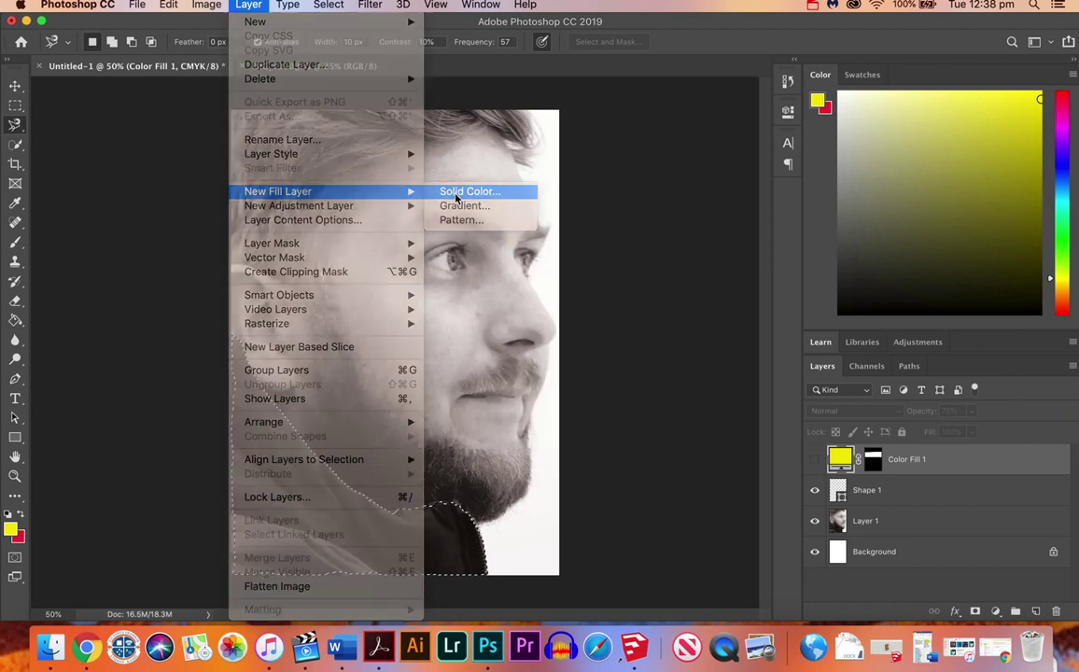
{"action": "left_click", "coordinate": [670, 268]}
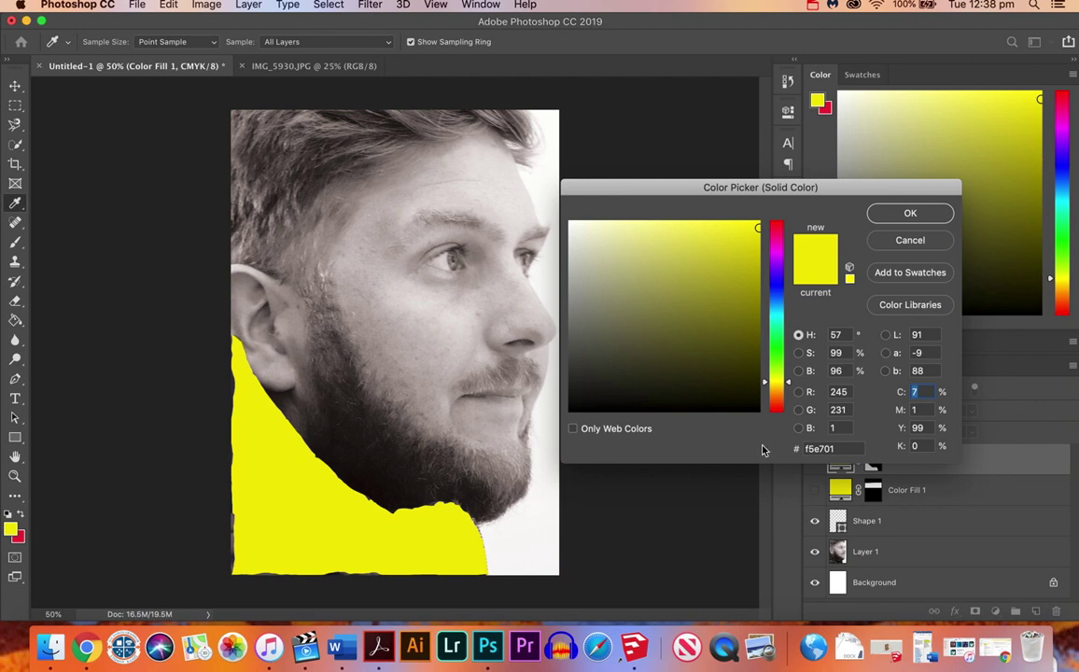
{"action": "left_click", "coordinate": [910, 214]}
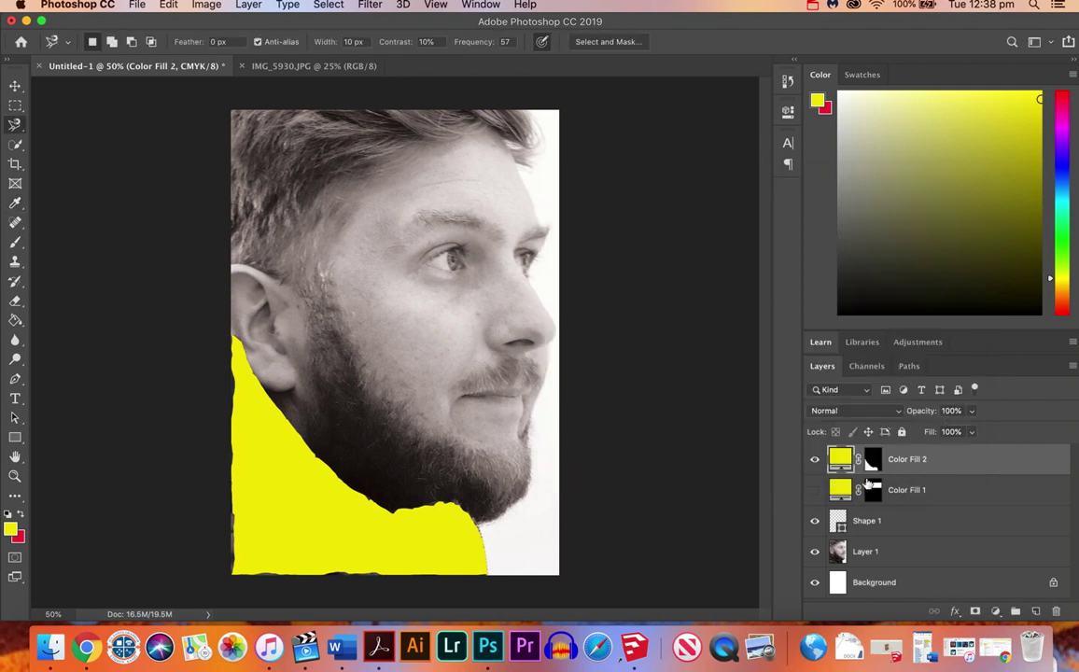
Lower the yellow jacket fill layer's opacity to 61%
{"action": "left_click", "coordinate": [972, 412]}
{"action": "left_click_drag", "start_coordinate": [951, 432], "coordinate": [946, 434]}
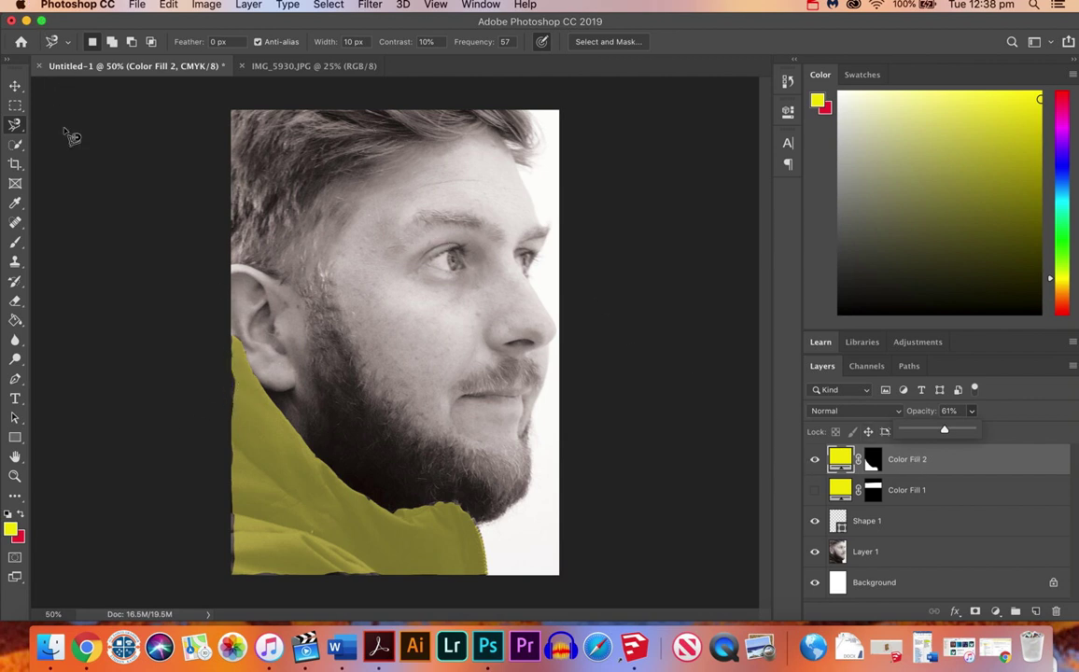
{"action": "left_click", "coordinate": [15, 85]}
Free-transform the yellow fill, stretching its bottom-left and top-right corners outward to cover the jacket edges
{"action": "key", "text": "super+t"}
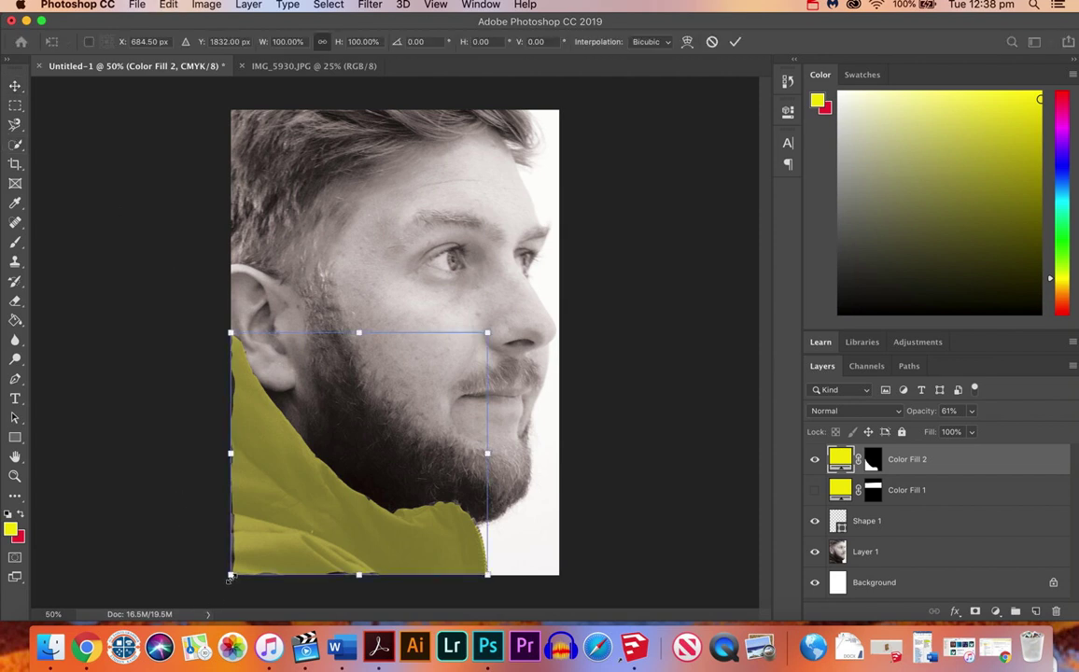
{"action": "left_click_drag", "start_coordinate": [230, 578], "coordinate": [223, 581]}
{"action": "mouse_move", "coordinate": [488, 331]}
{"action": "left_mouse_down"}
{"action": "mouse_move", "coordinate": [474, 315]}
{"action": "mouse_move", "coordinate": [493, 308]}
{"action": "mouse_move", "coordinate": [491, 318]}
{"action": "left_mouse_up"}
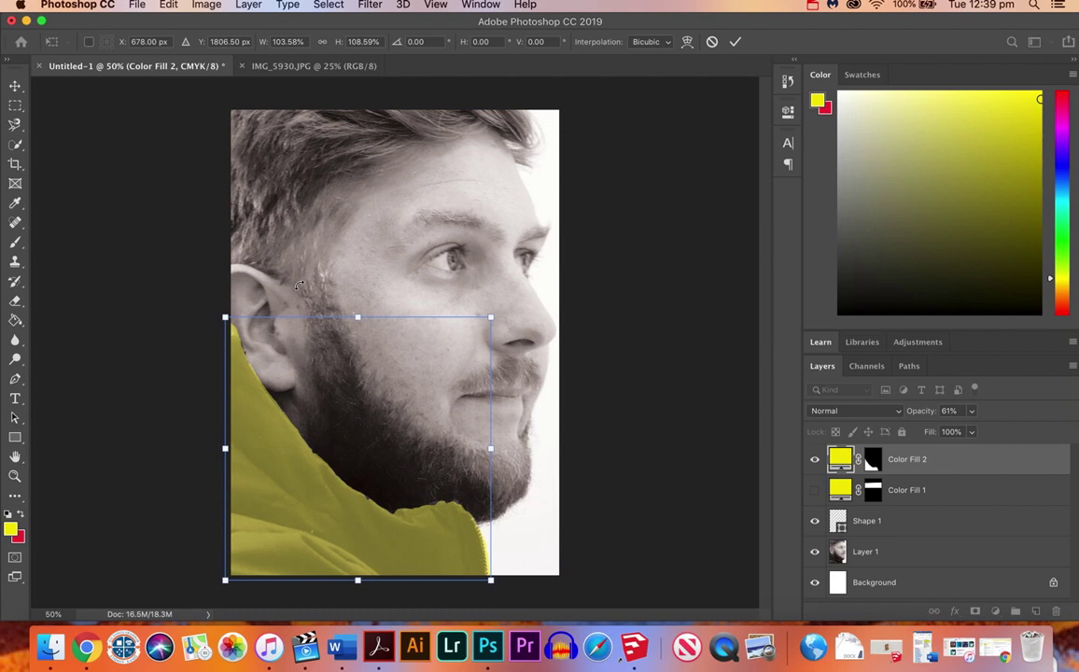
{"action": "key", "text": "Return"}
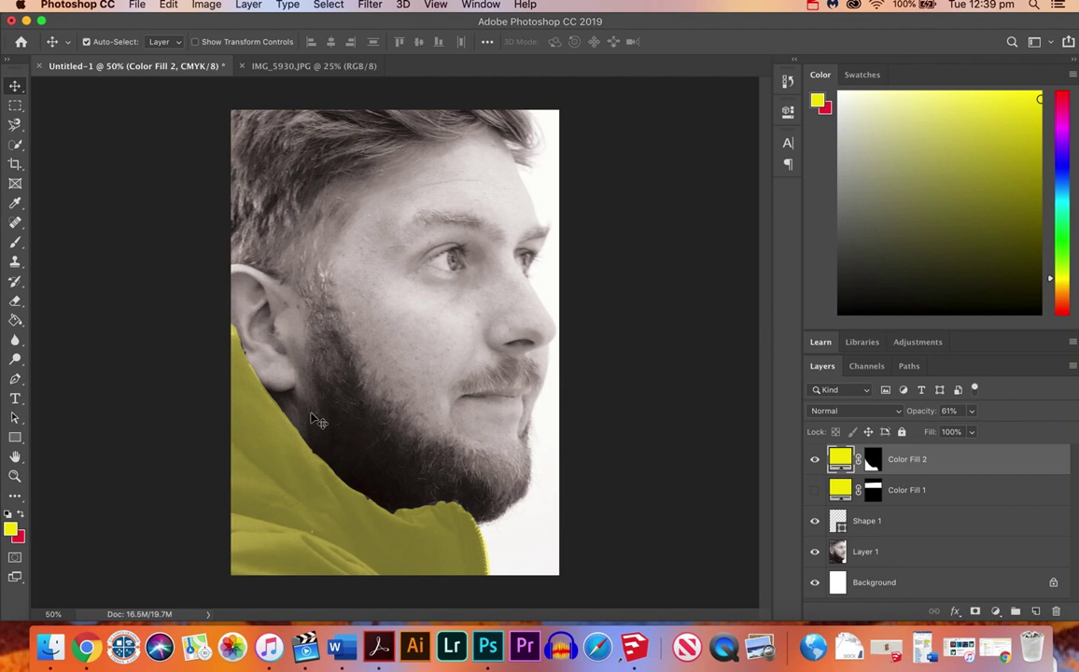
Trace a Magnetic Lasso selection of the beard from the cheek around the chin
{"action": "left_click", "coordinate": [14, 129]}
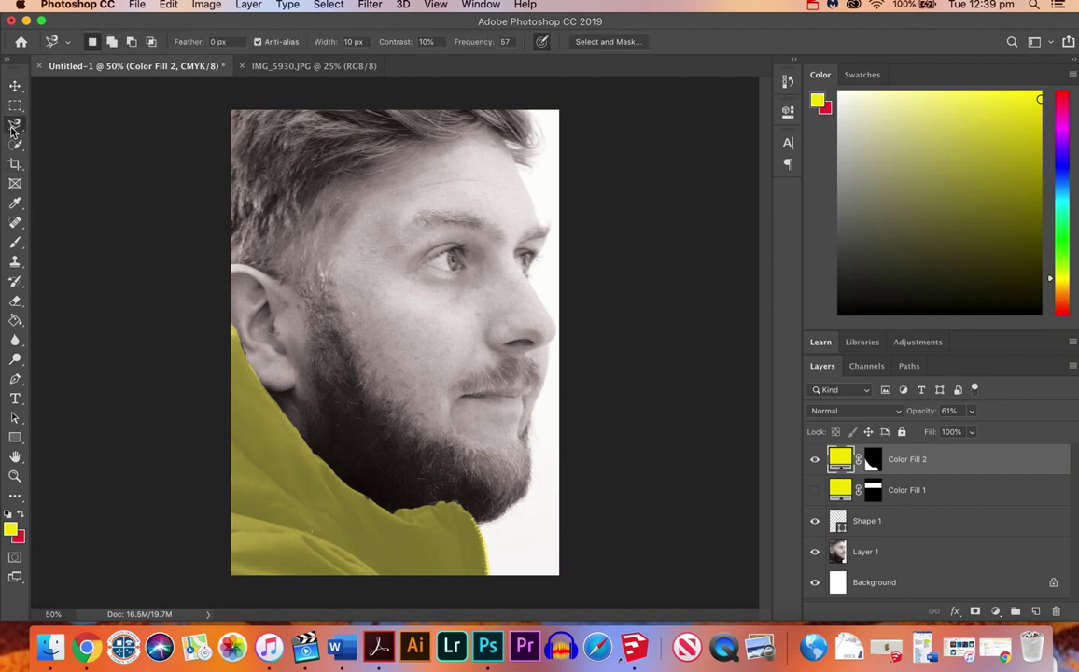
{"action": "left_click", "coordinate": [308, 276]}
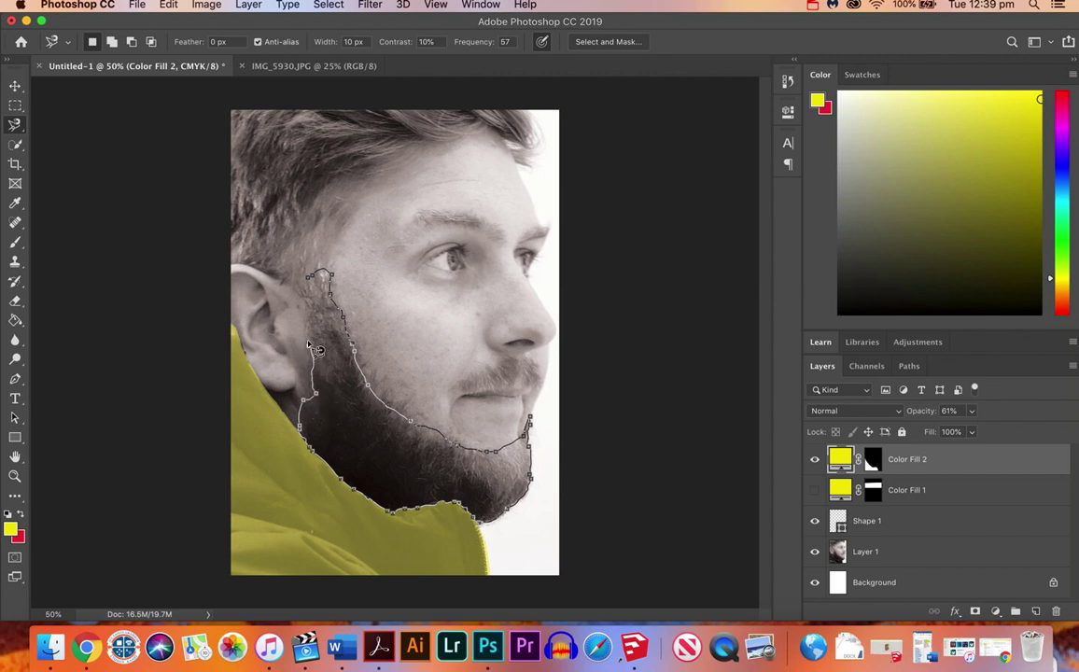
{"action": "left_click", "coordinate": [317, 285]}
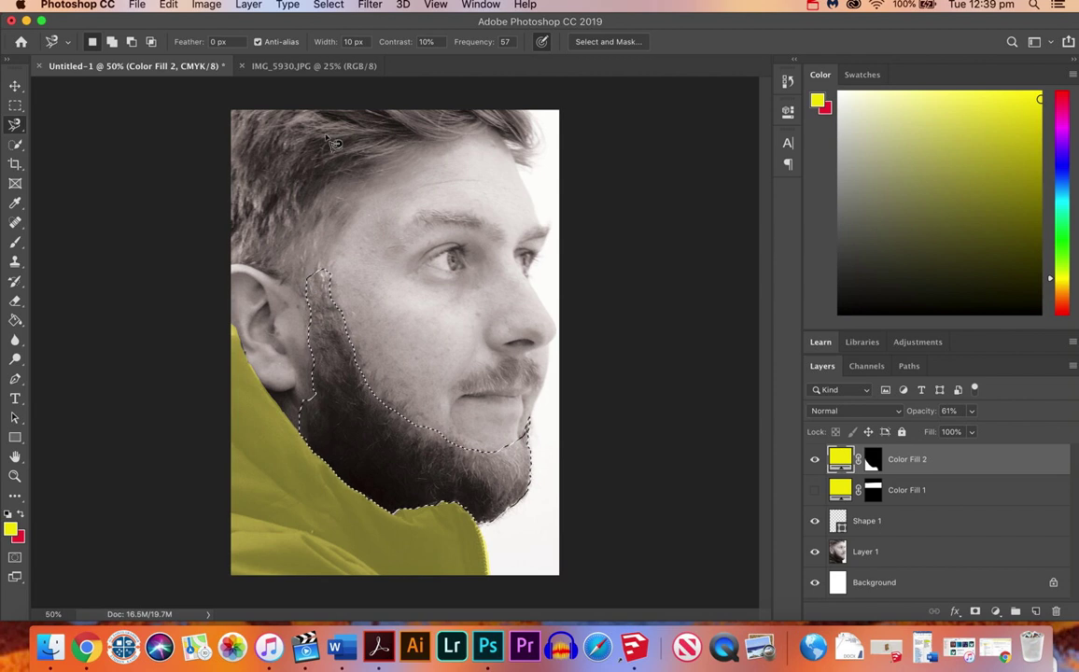
{"action": "left_click", "coordinate": [248, 4]}
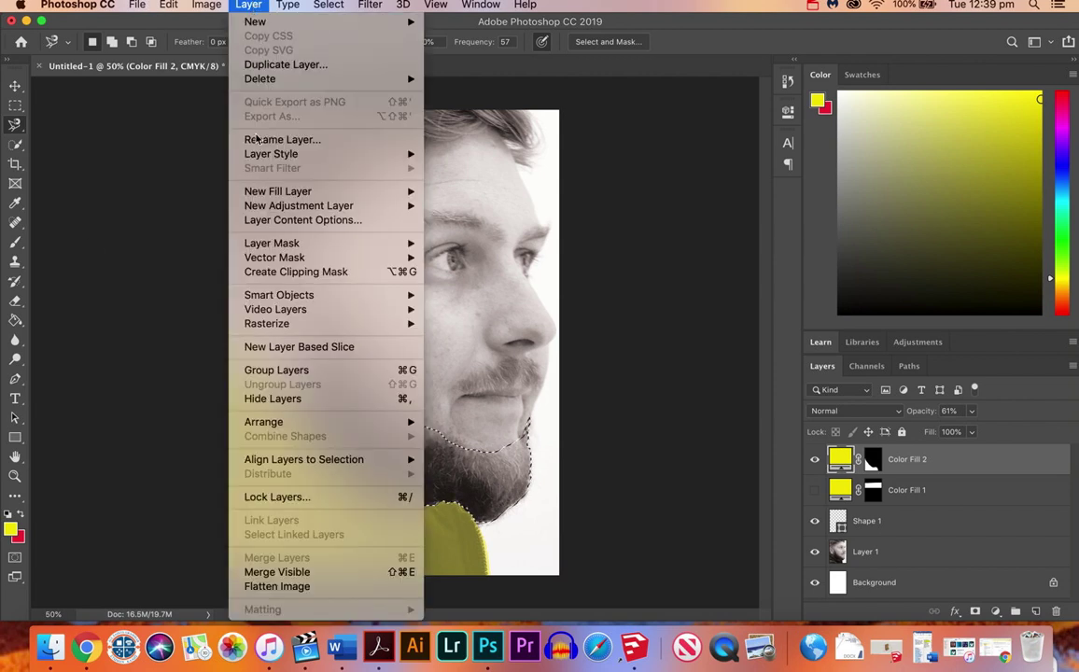
Add a Gradient Fill layer over the beard using the red-green preset at 90°
{"action": "mouse_move", "coordinate": [295, 192]}
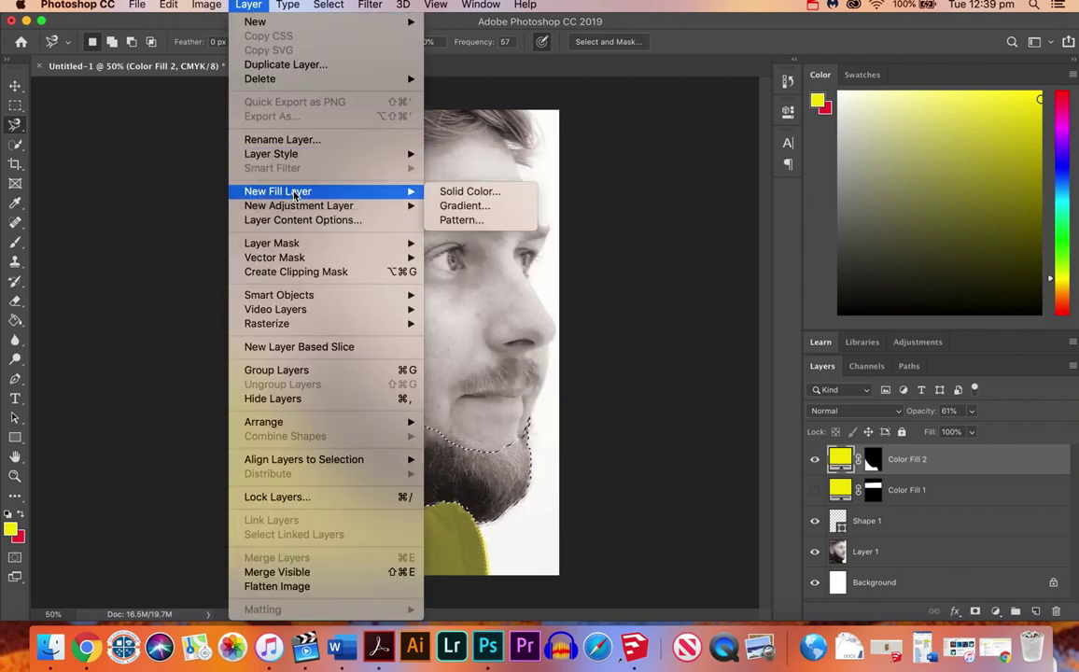
{"action": "left_click", "coordinate": [465, 206]}
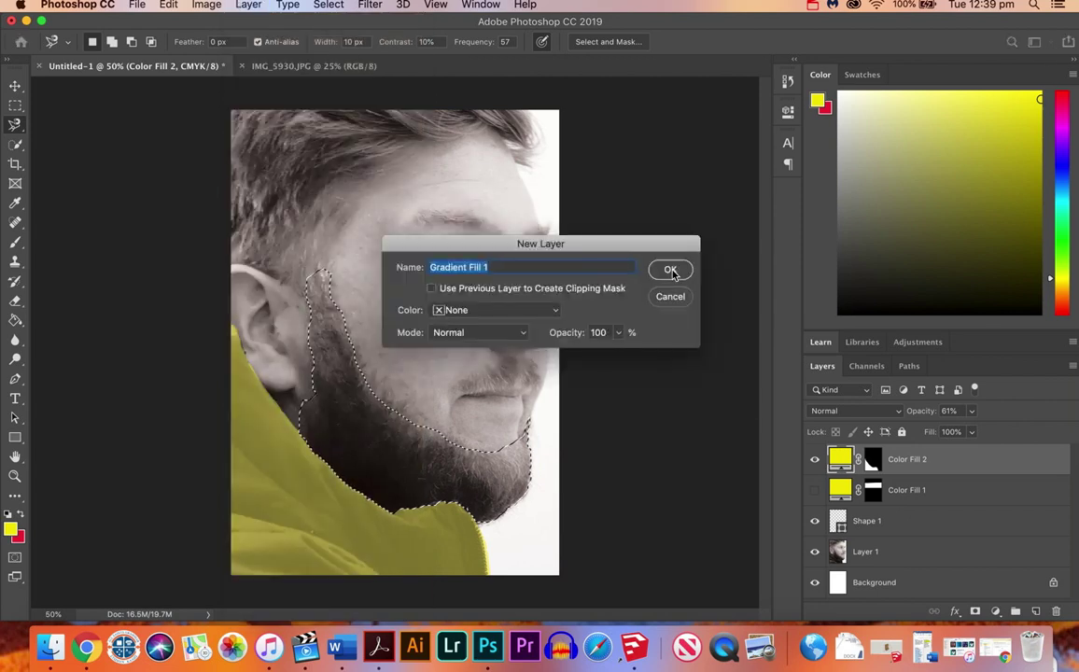
{"action": "left_click", "coordinate": [671, 270]}
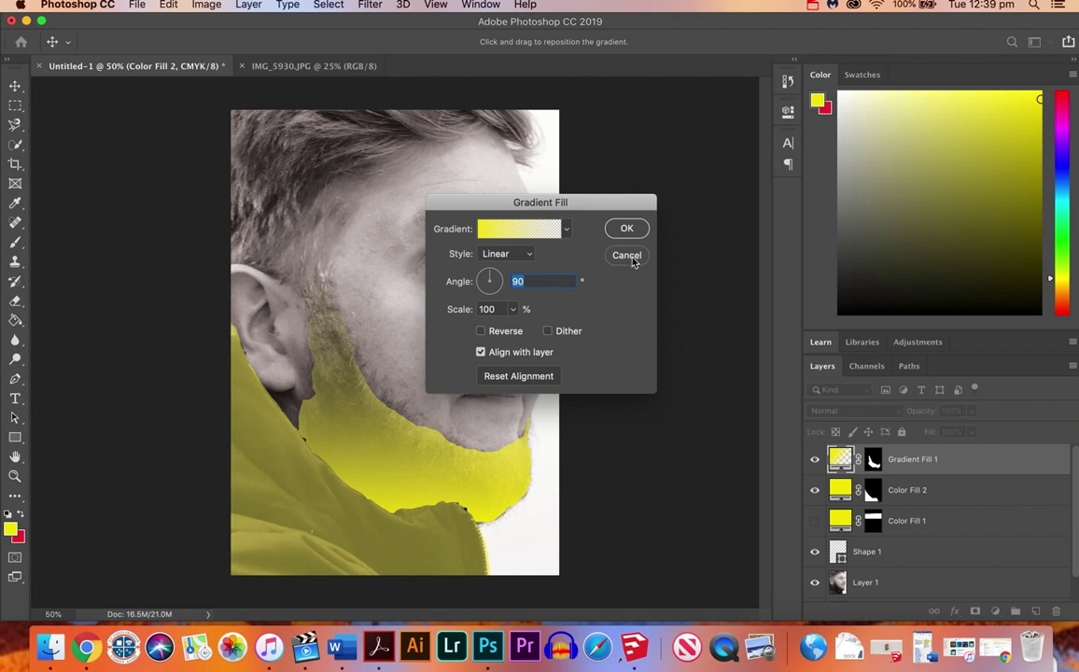
{"action": "left_click", "coordinate": [565, 228]}
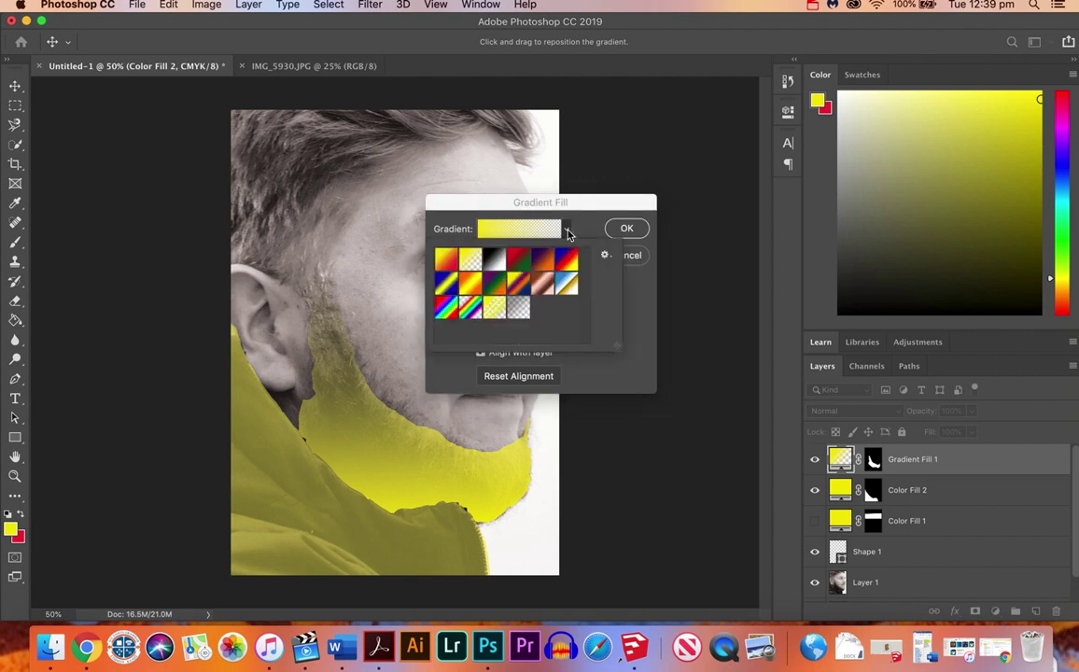
{"action": "left_click", "coordinate": [524, 260]}
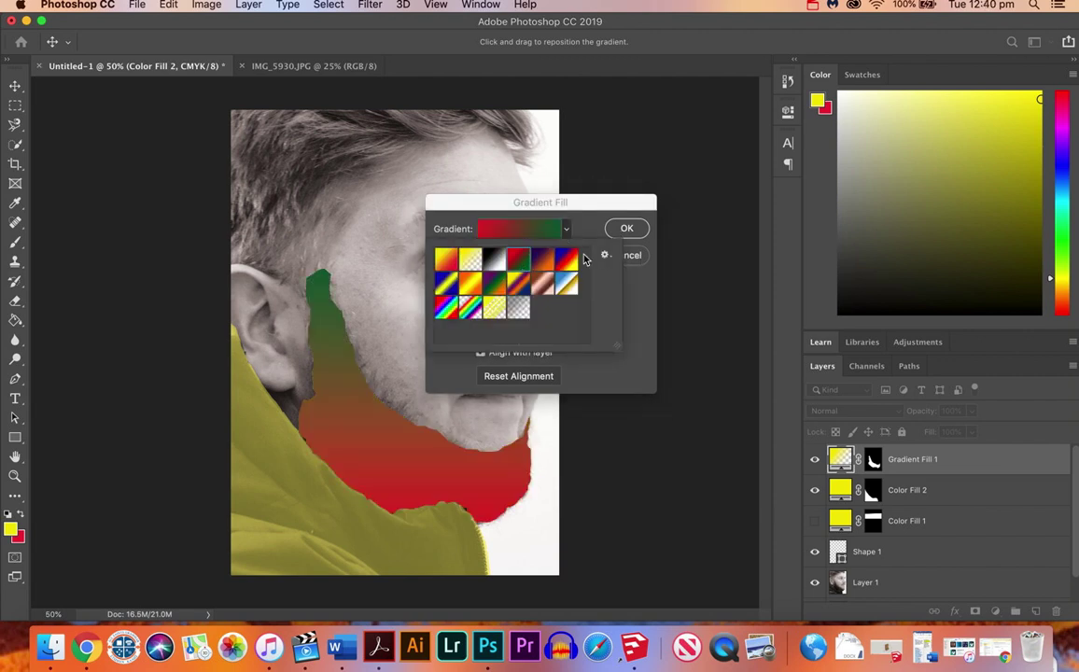
{"action": "left_click", "coordinate": [626, 229]}
{"action": "left_click", "coordinate": [626, 229]}
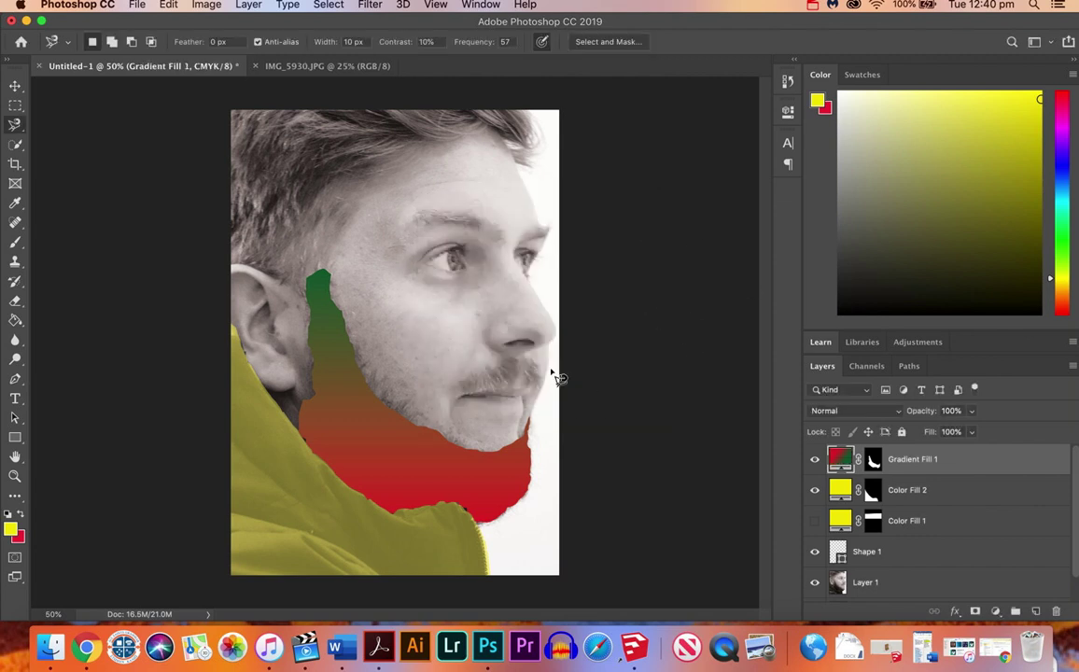
Set the beard's Gradient Fill 1 layer opacity to 59%
{"action": "left_click", "coordinate": [970, 411]}
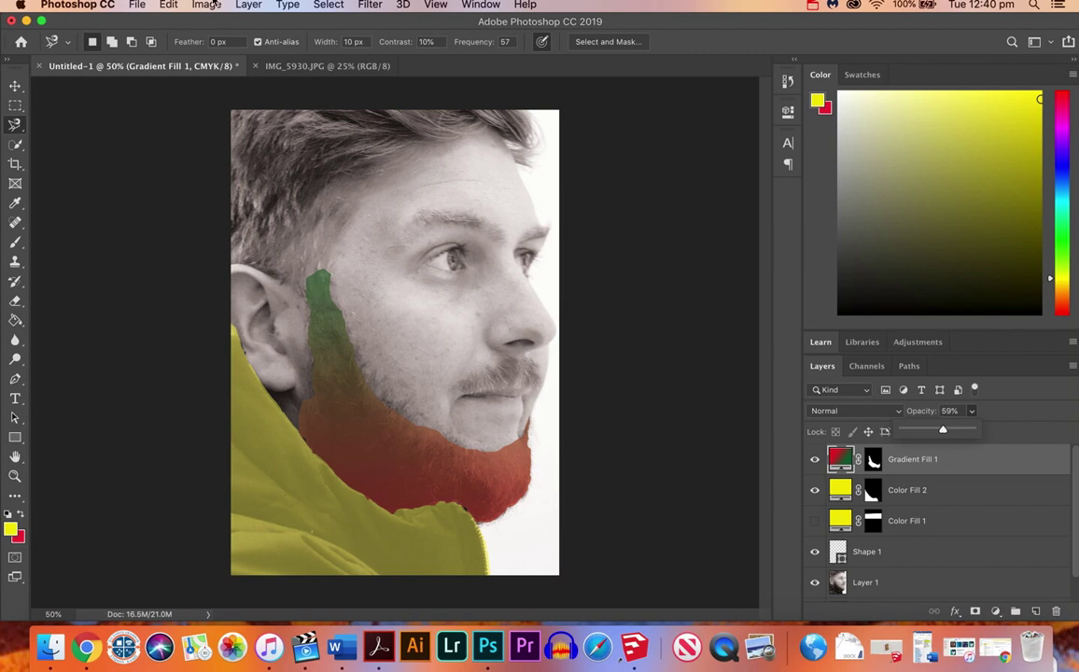
{"action": "left_click", "coordinate": [302, 653]}
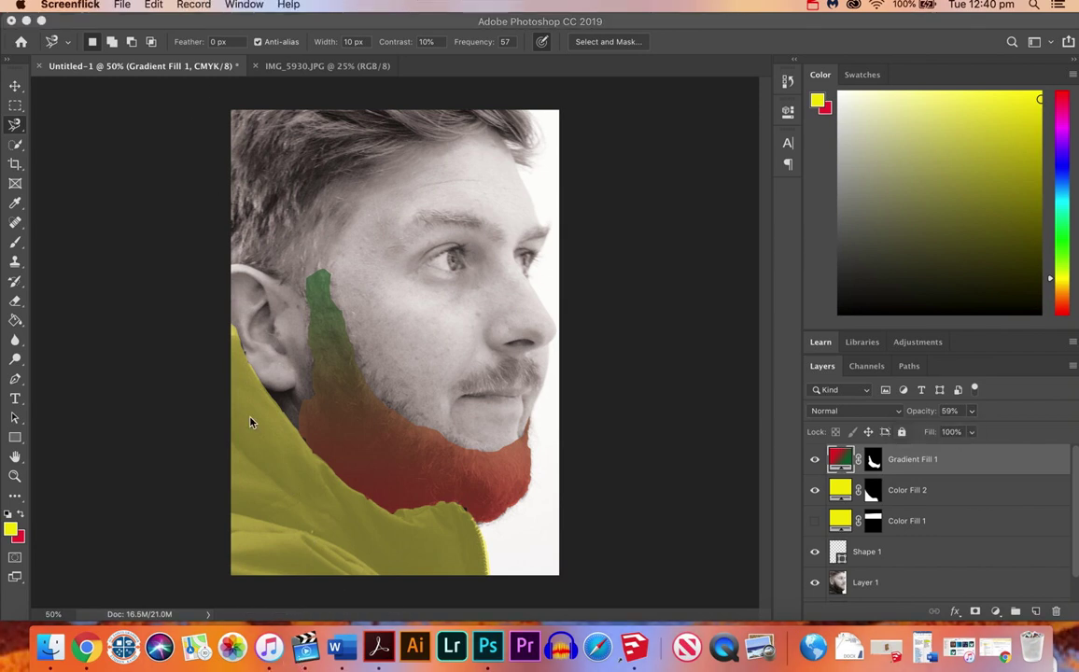